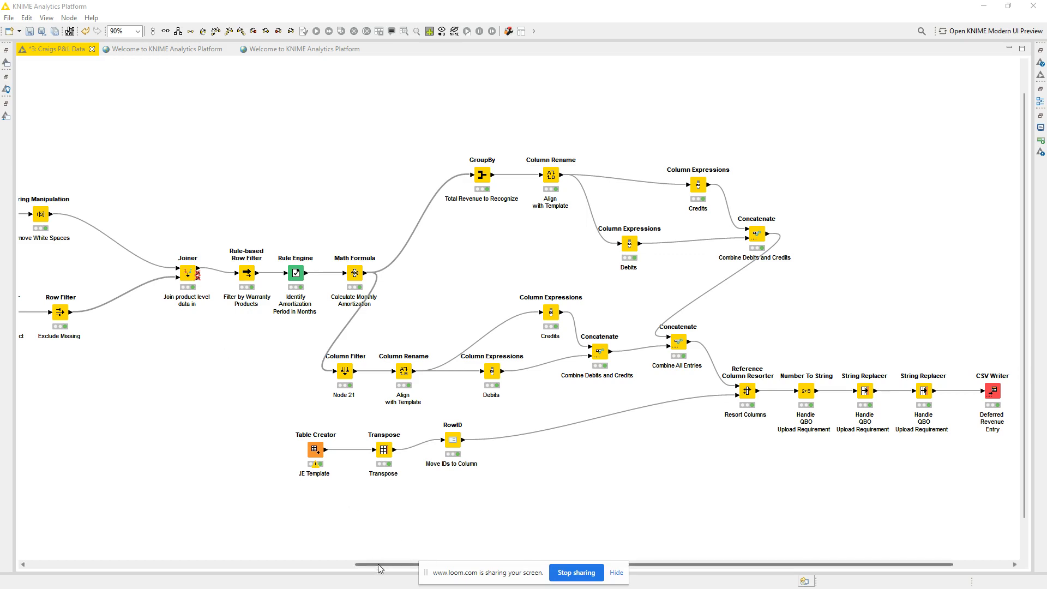
Step: View the Joiner node's join result and check the Product/Service values of the warranty invoice rows
drag(377, 564, 404, 567)
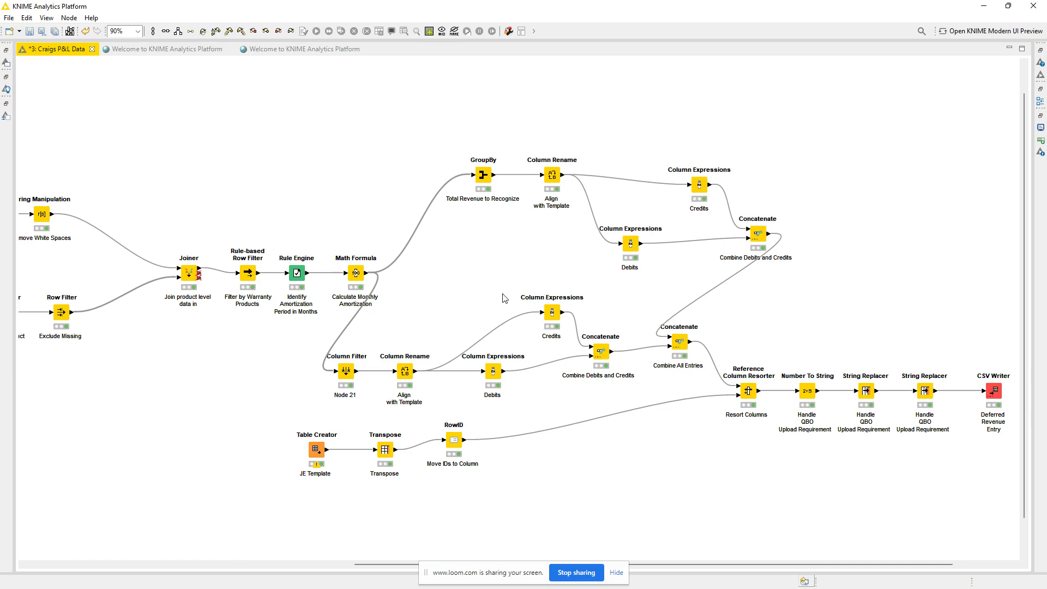
drag(382, 569, 388, 567)
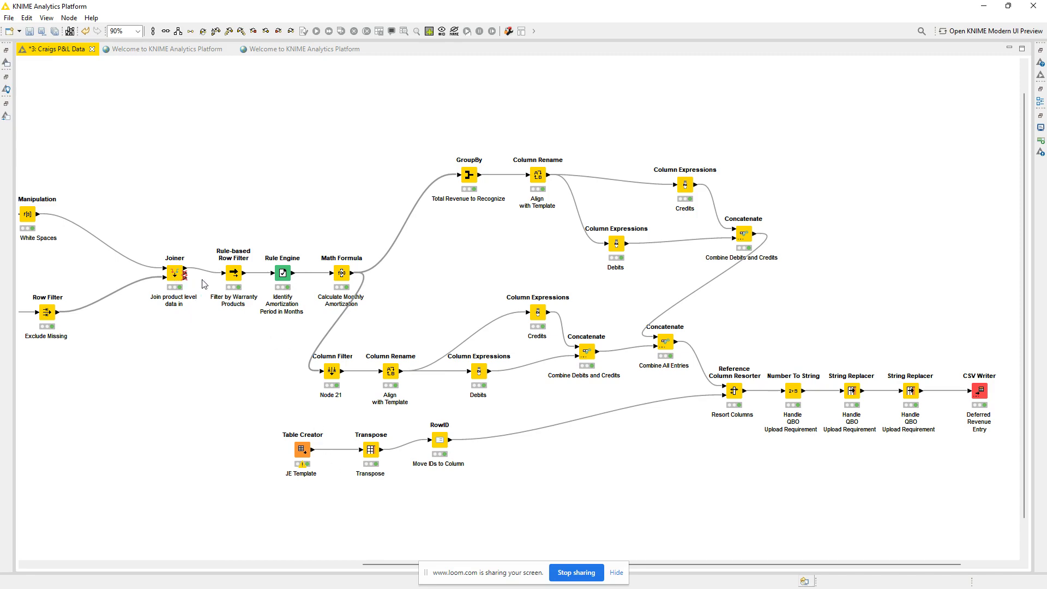
right_click(174, 277)
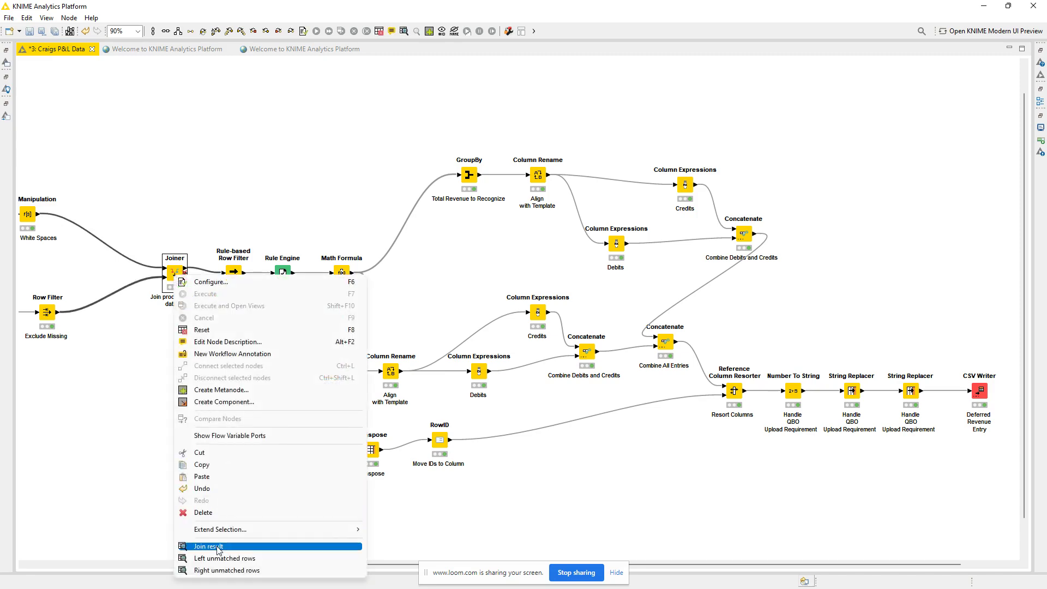
click(212, 545)
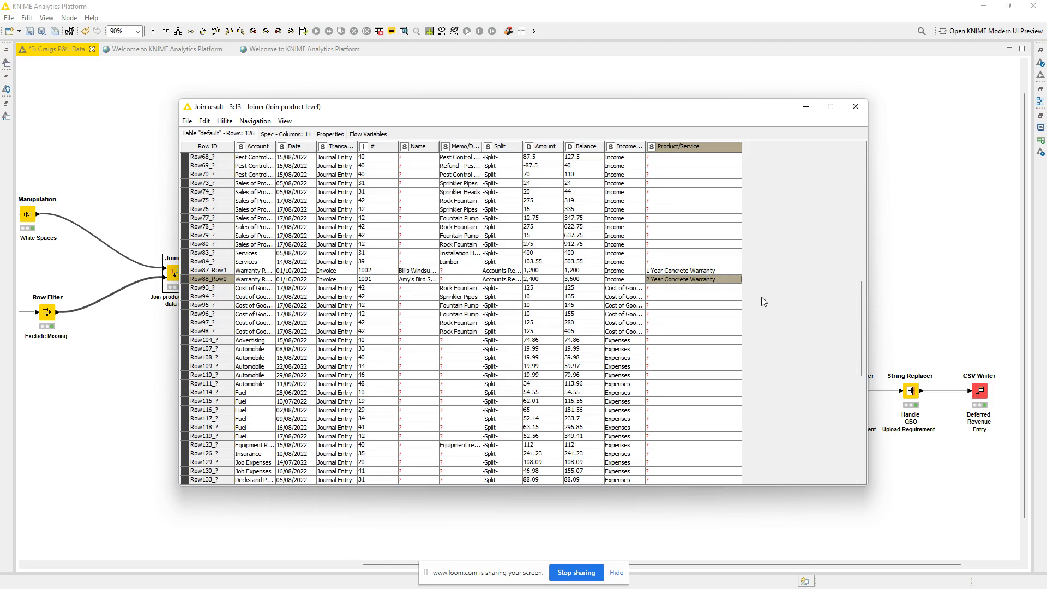
click(707, 271)
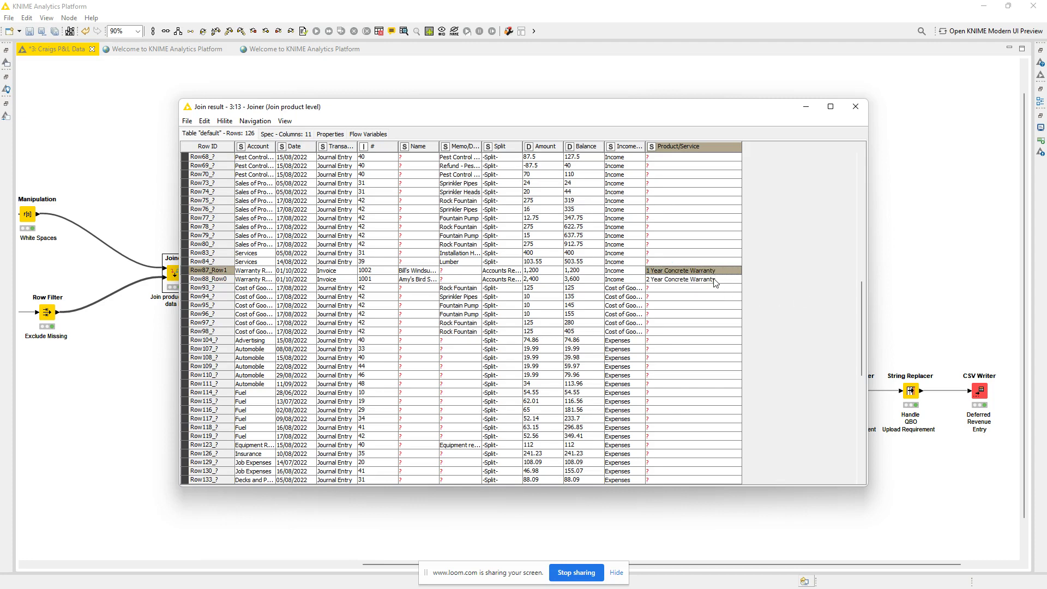
click(855, 107)
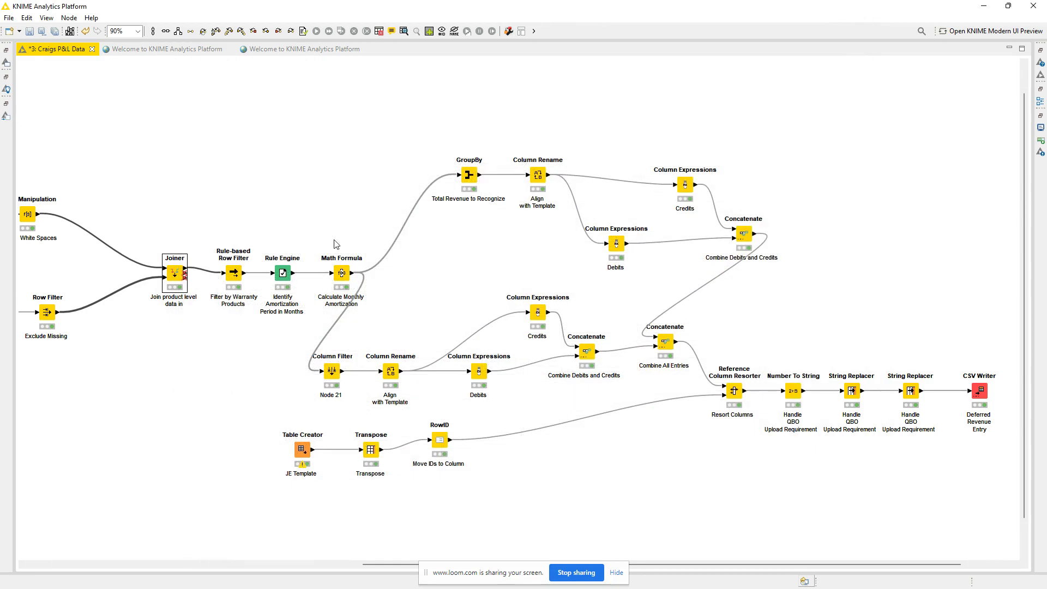
Step: Review the full filter expression in the Rule-based Row Filter node labelled Filter by Warranty Products, leaving its configuration unchanged
click(234, 273)
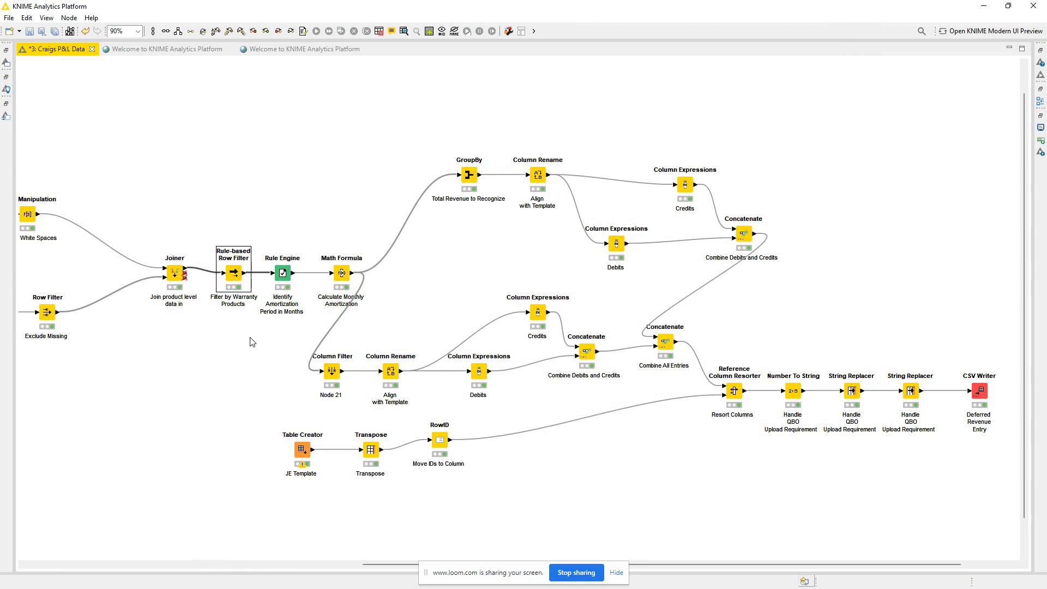
click(229, 324)
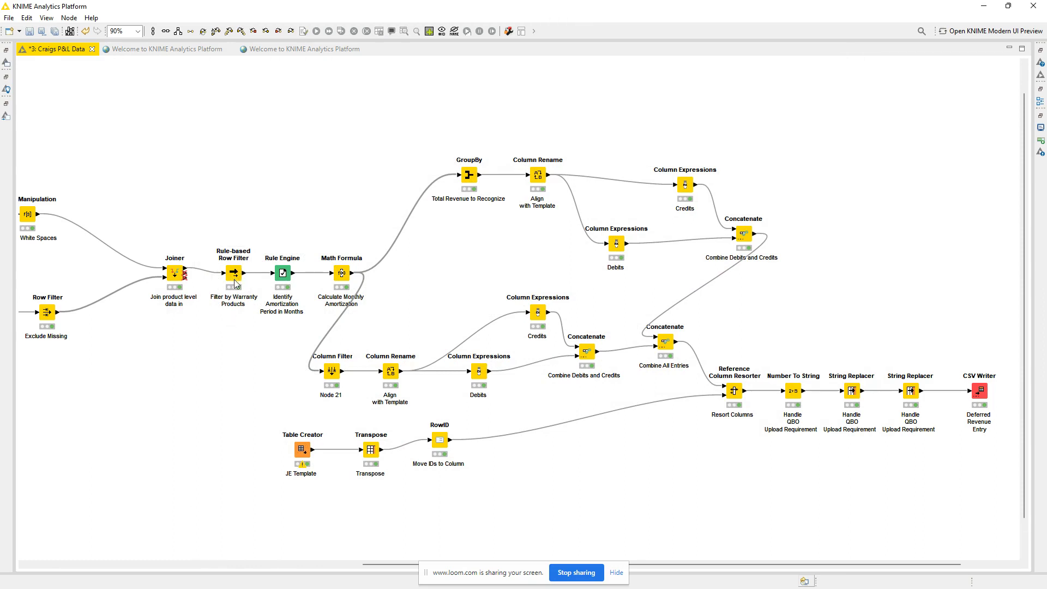
click(233, 277)
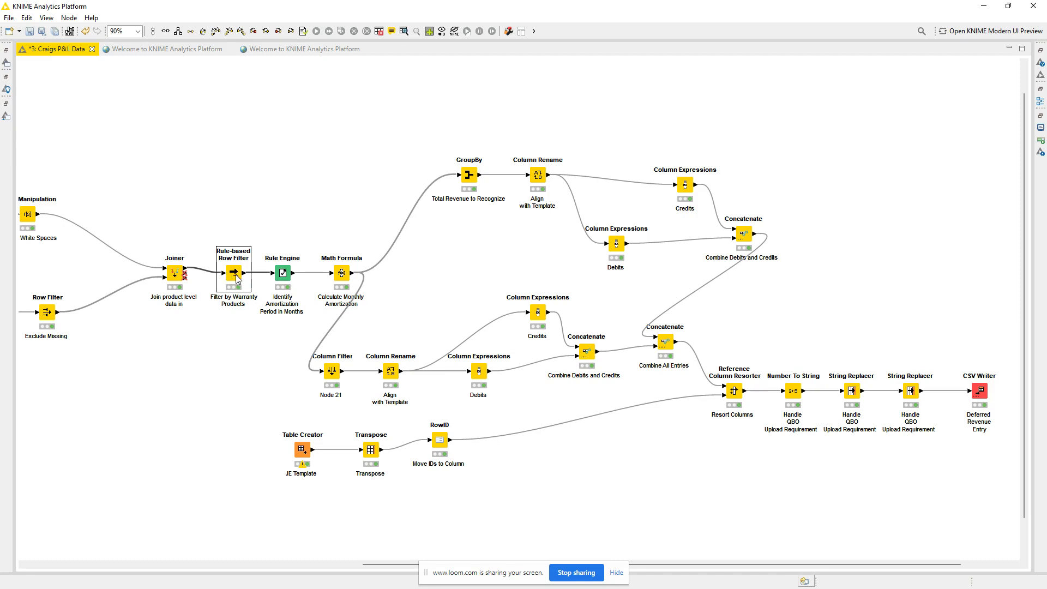
double_click(235, 274)
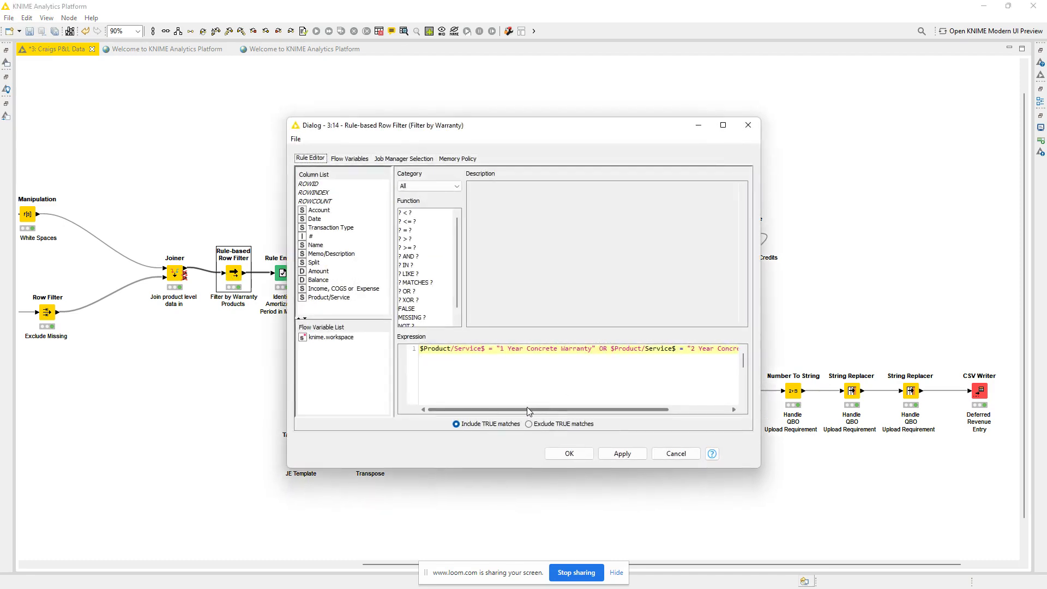
drag(527, 407, 604, 411)
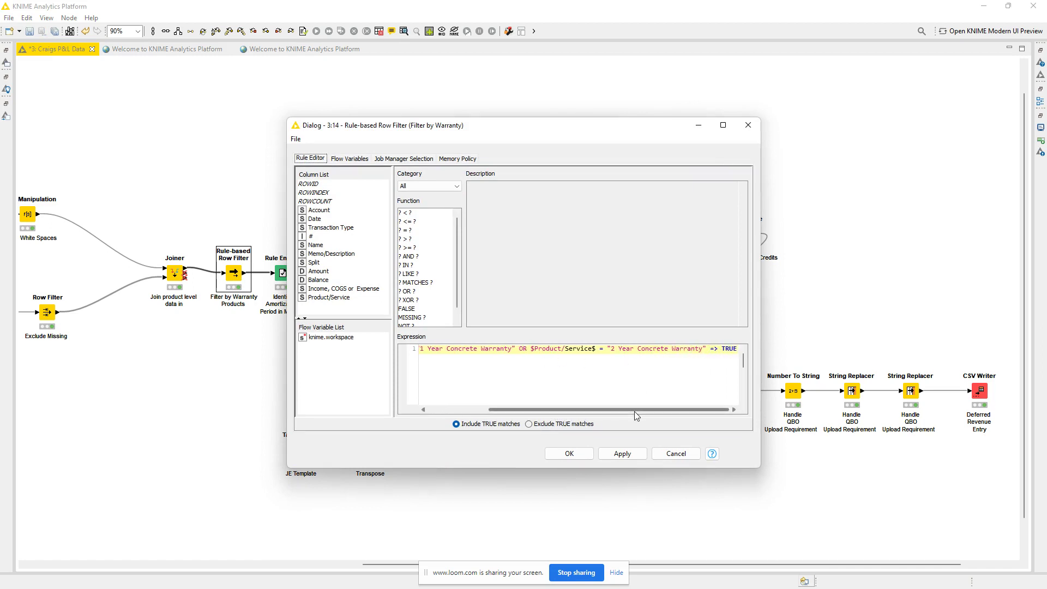
click(724, 352)
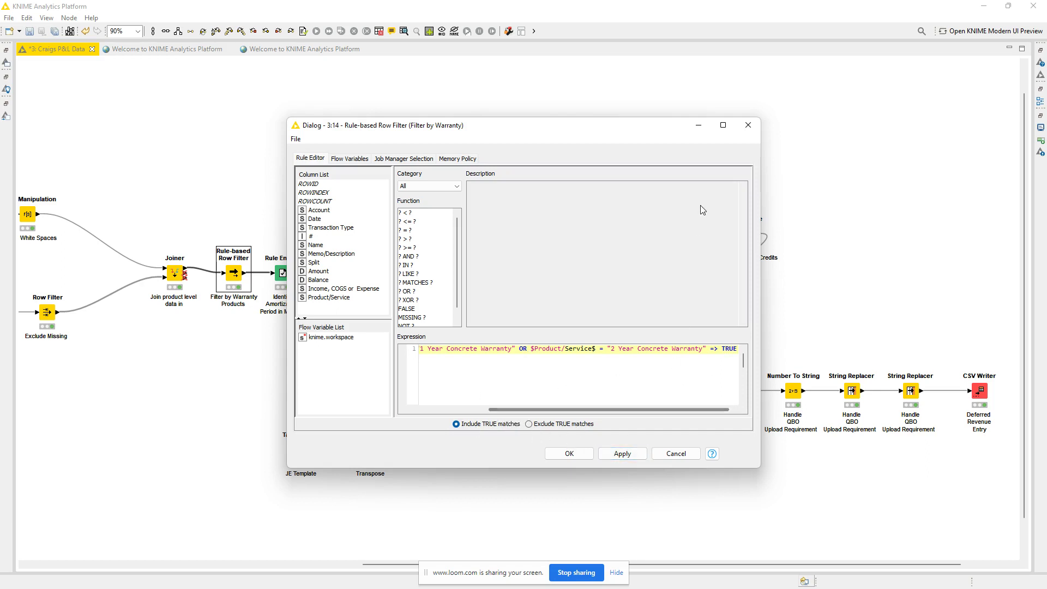
click(748, 125)
Step: View the filtered output table of the Rule-based Row Filter node
right_click(249, 272)
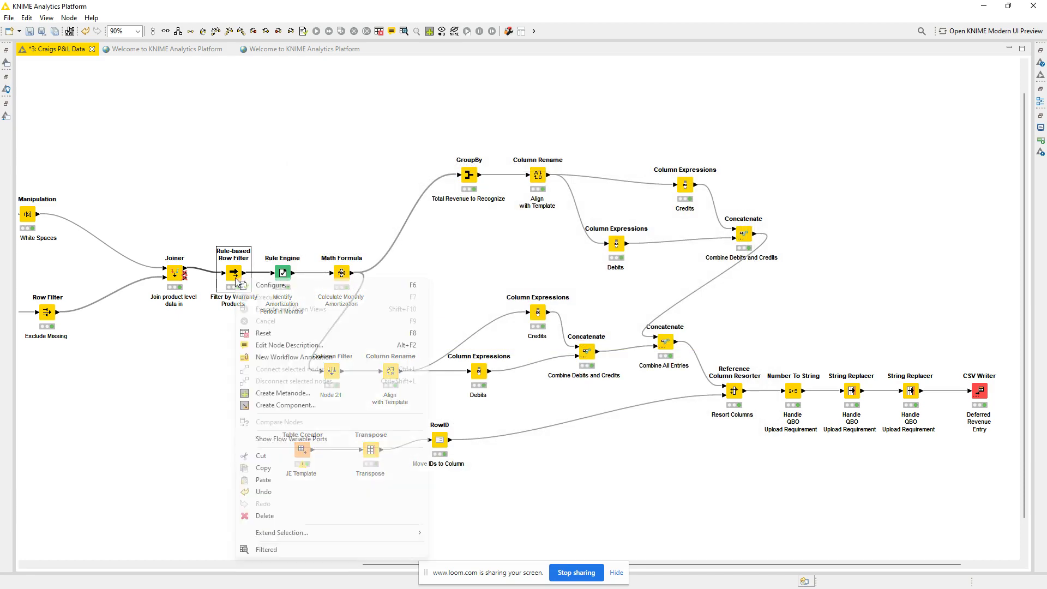
click(347, 548)
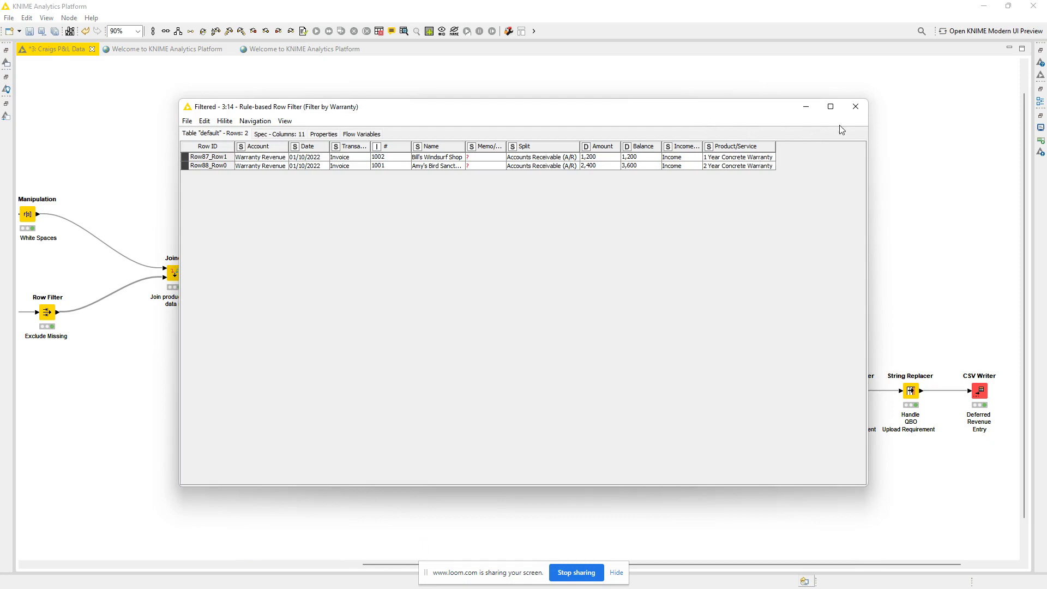
click(866, 108)
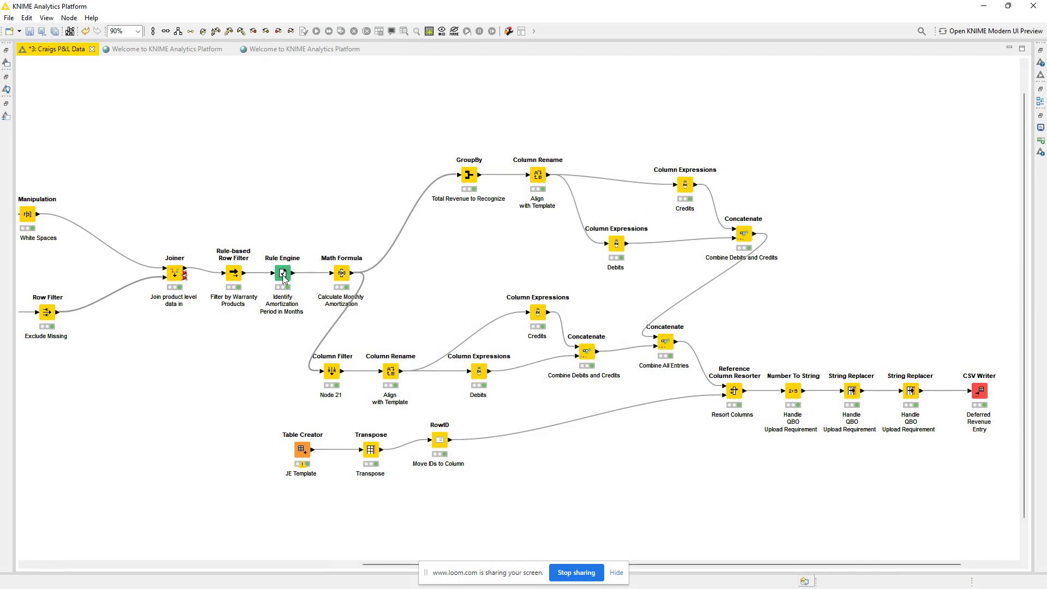
Step: Review the Rule Engine node's rules for the amortization period in months and view its classified values table
double_click(282, 273)
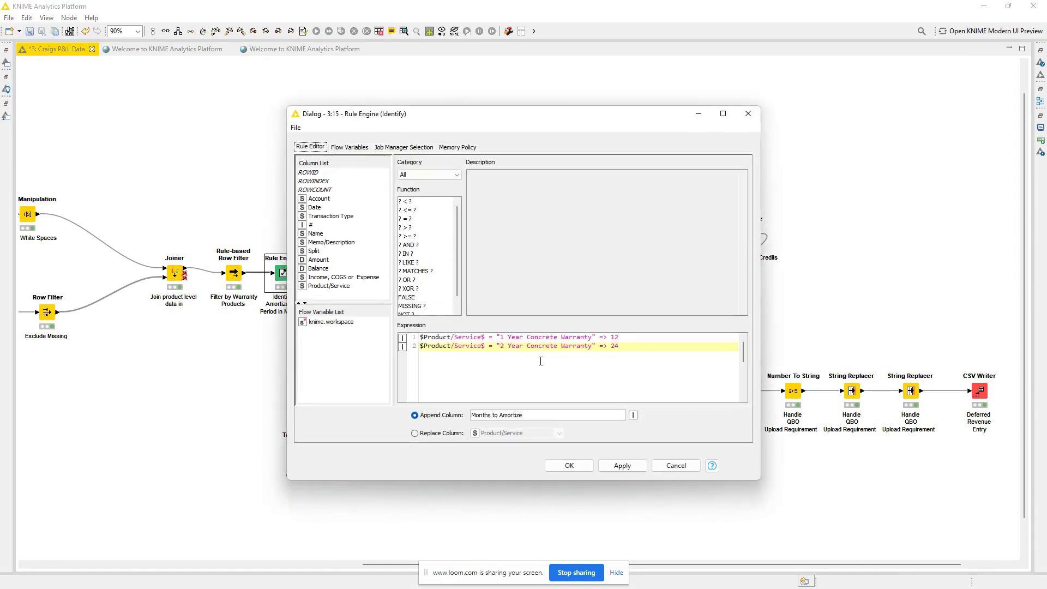
click(622, 337)
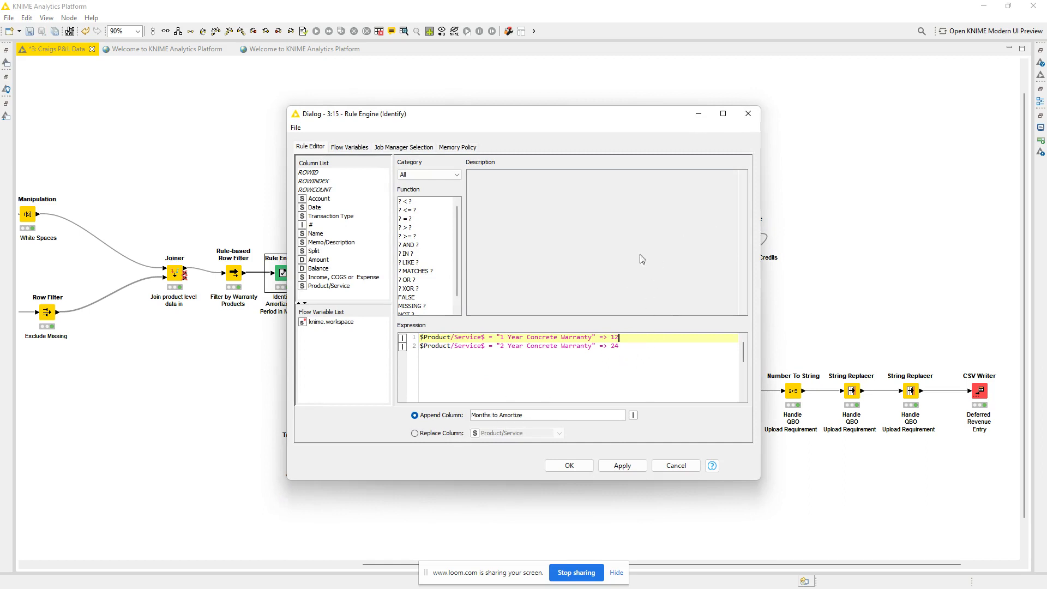
click(747, 114)
right_click(287, 283)
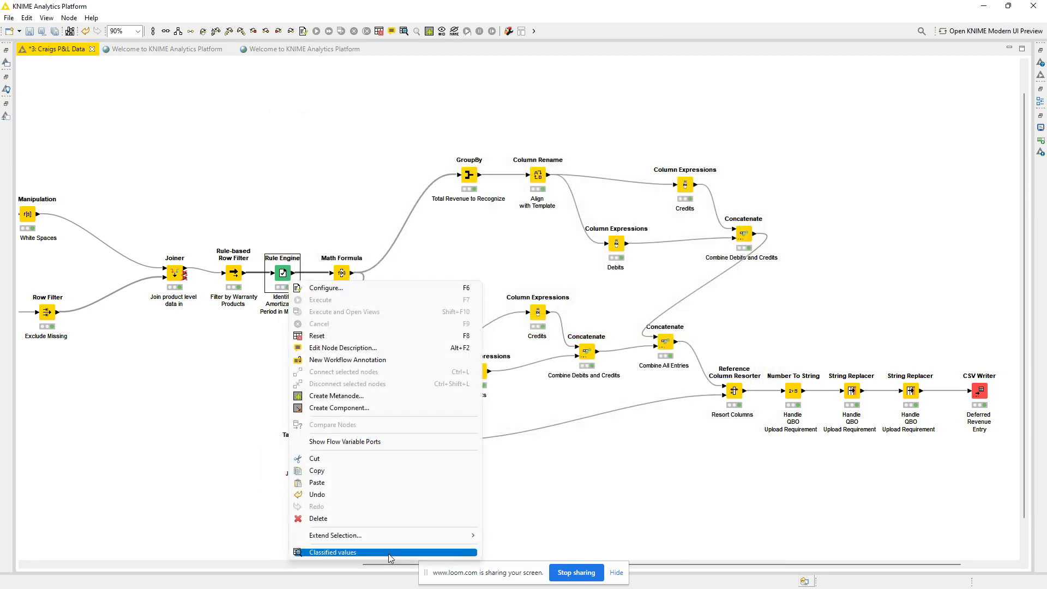
click(387, 552)
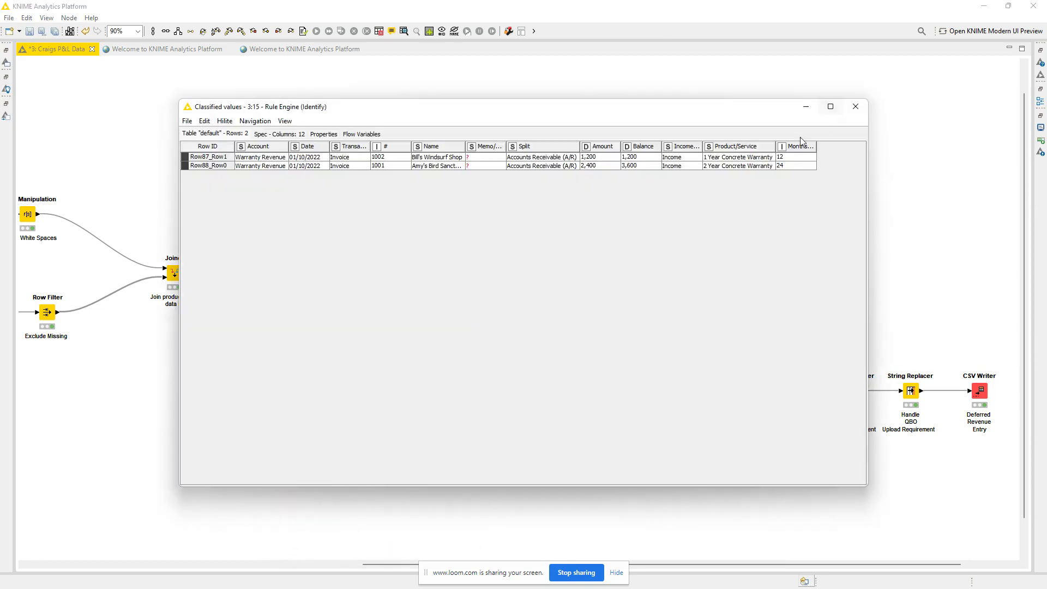
click(855, 106)
Step: Review the Math Formula node's monthly amortization expression and view its output data
click(342, 275)
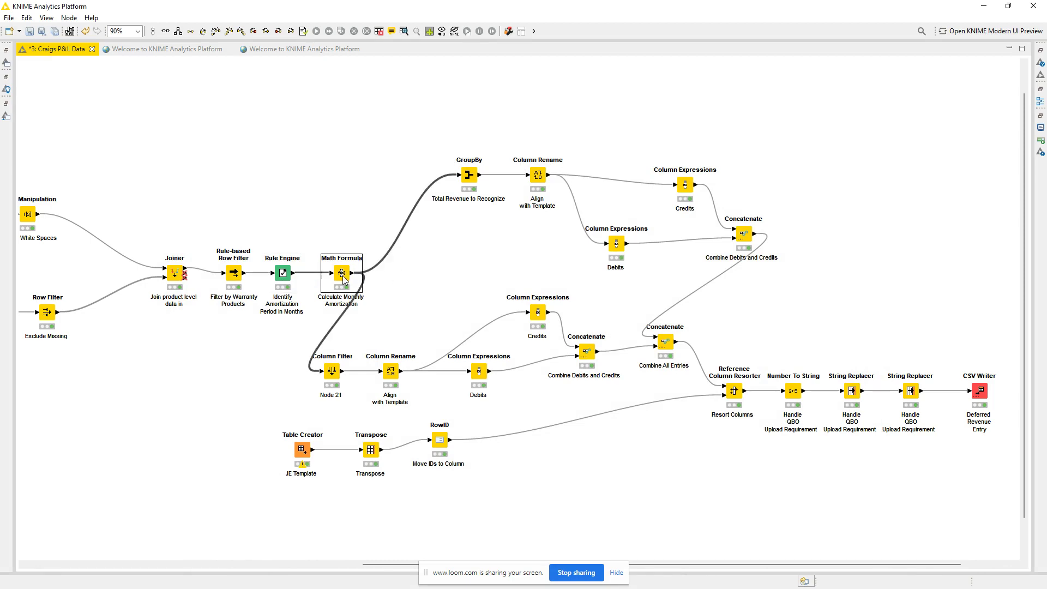
double_click(342, 274)
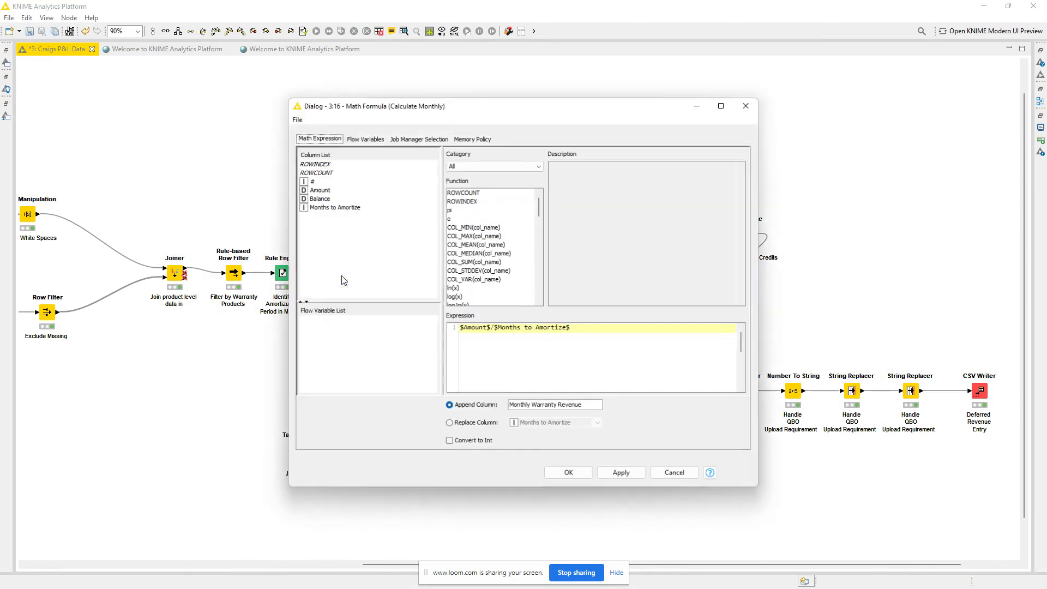
click(479, 333)
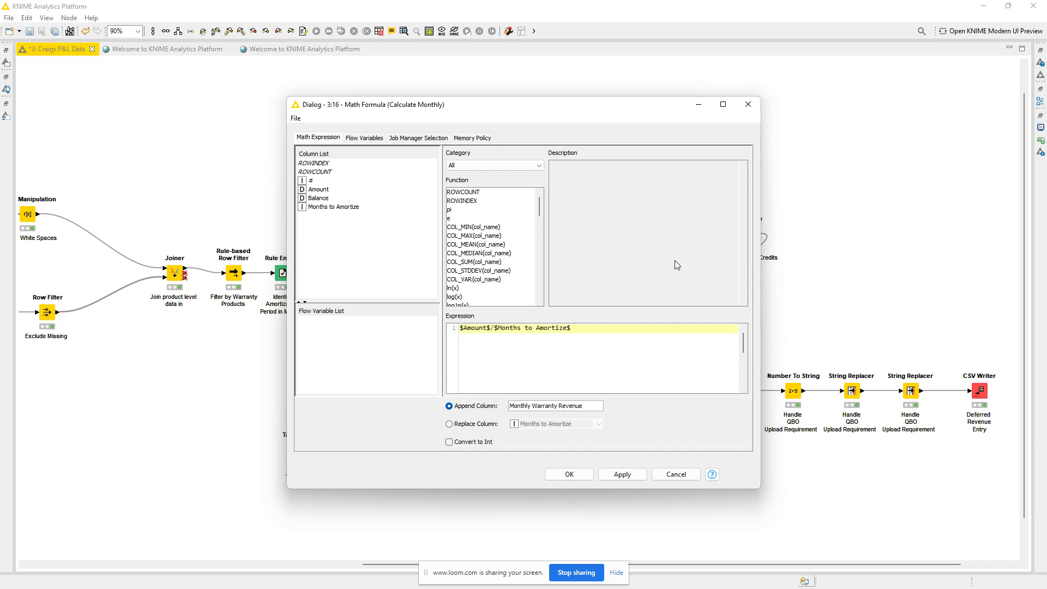
click(747, 104)
right_click(347, 270)
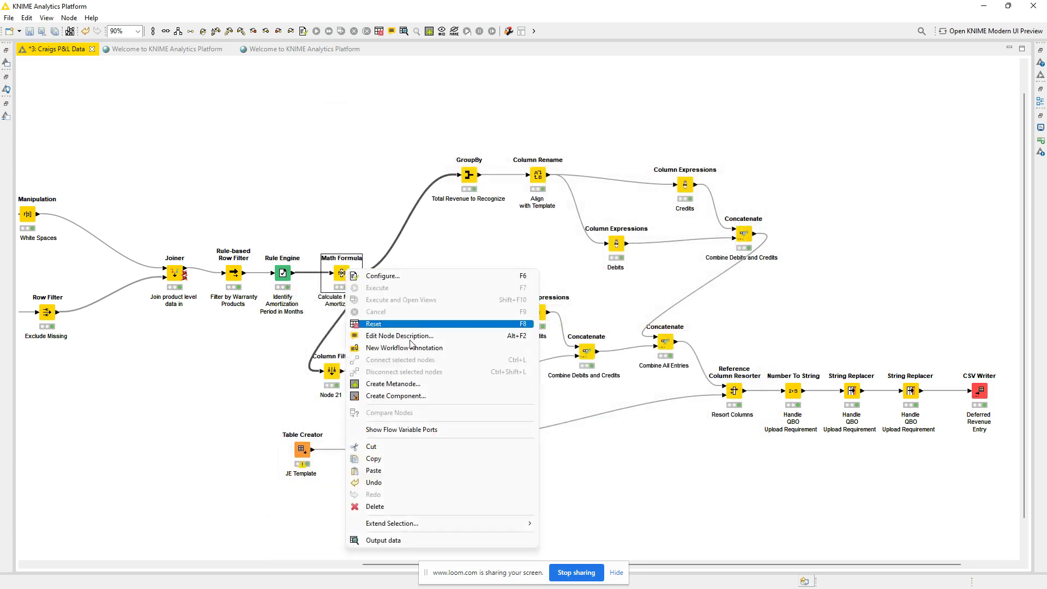
click(428, 540)
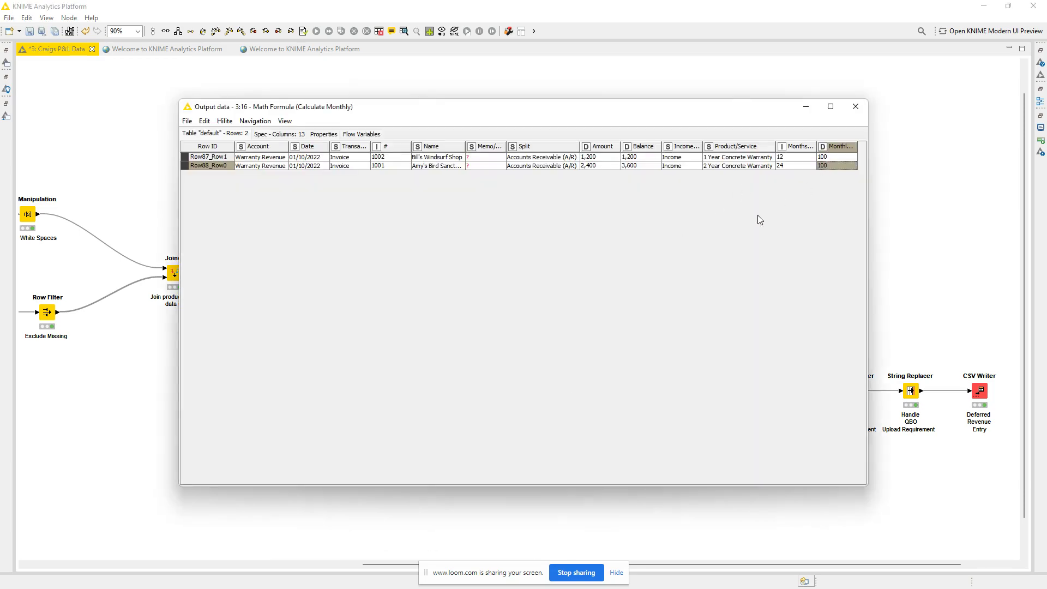
click(856, 106)
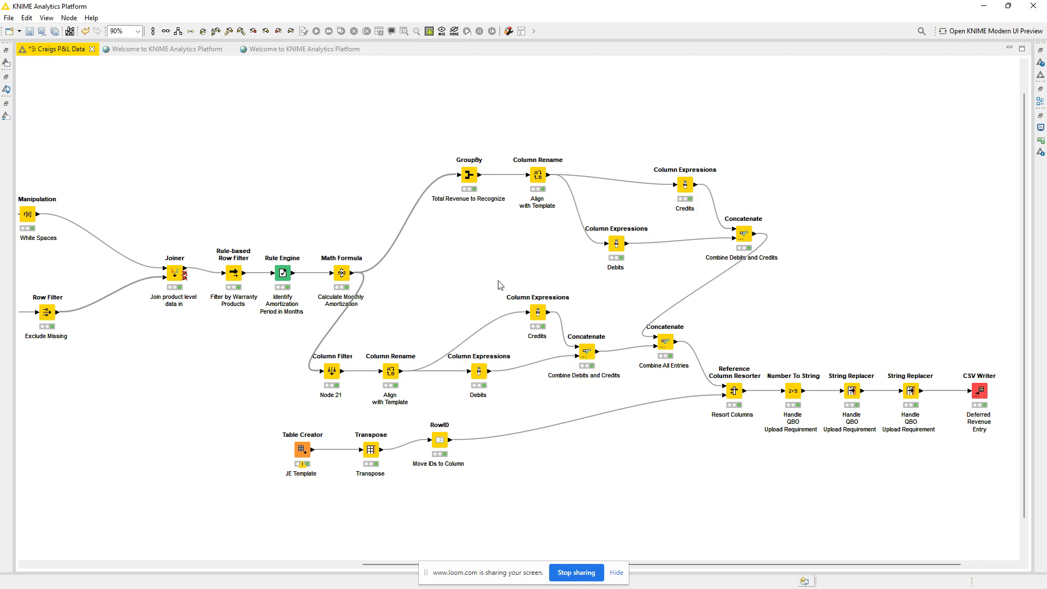
Step: Review the group and manual aggregation settings of the GroupBy node labelled Total Revenue to Recognize
click(469, 175)
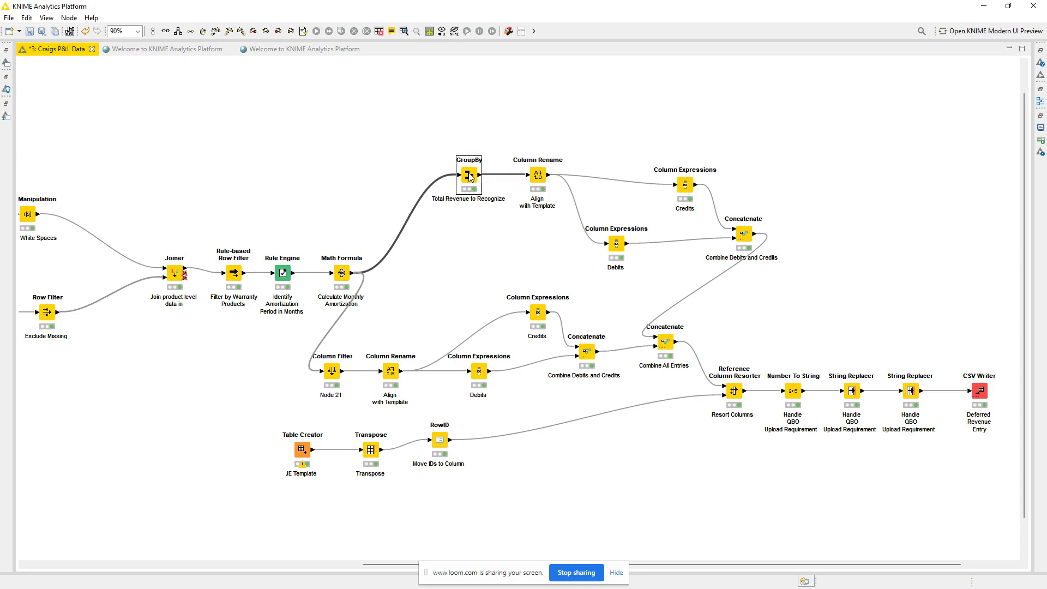
double_click(469, 175)
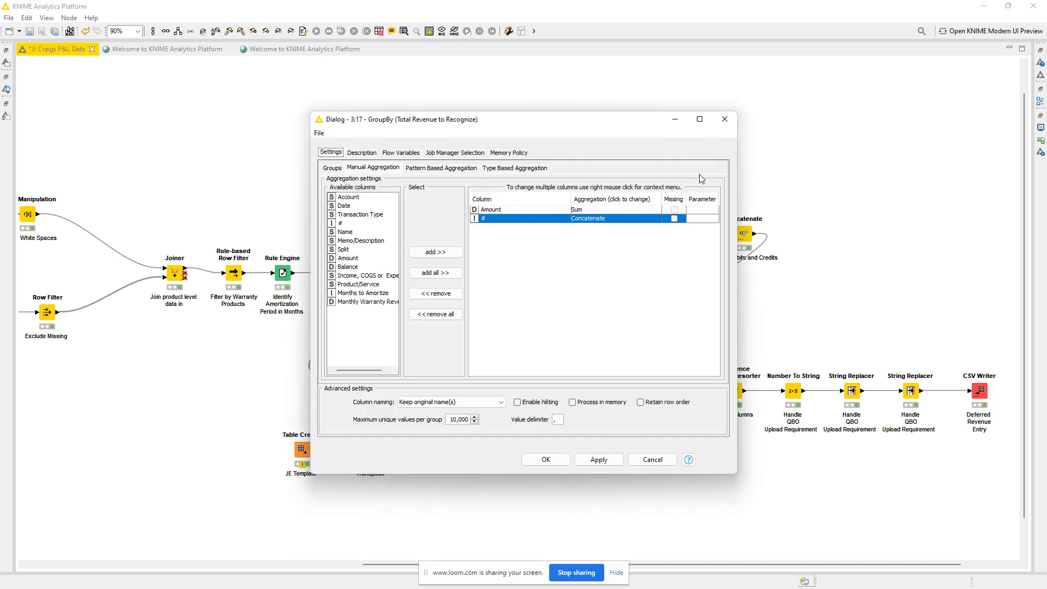
click(342, 169)
click(360, 169)
click(724, 119)
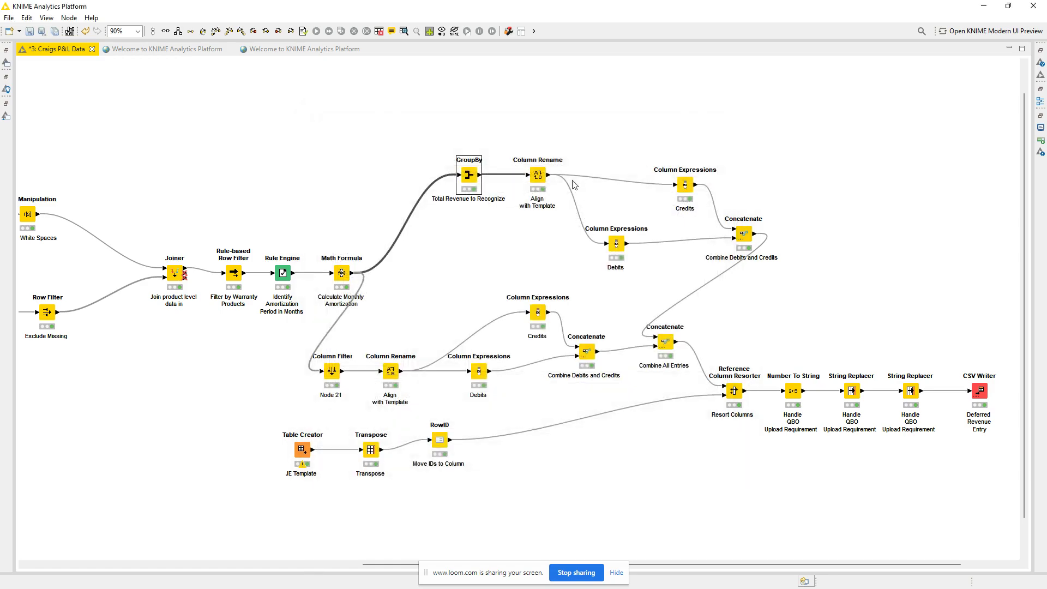
Step: View the GroupBy node's group table and check its total amount and concatenated invoice numbers
right_click(470, 175)
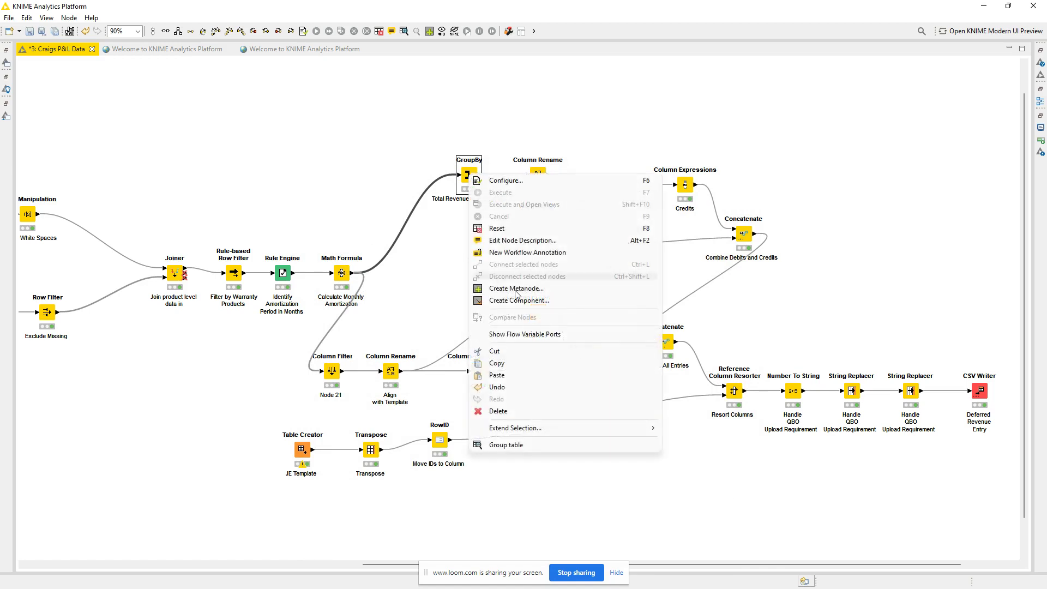
click(521, 448)
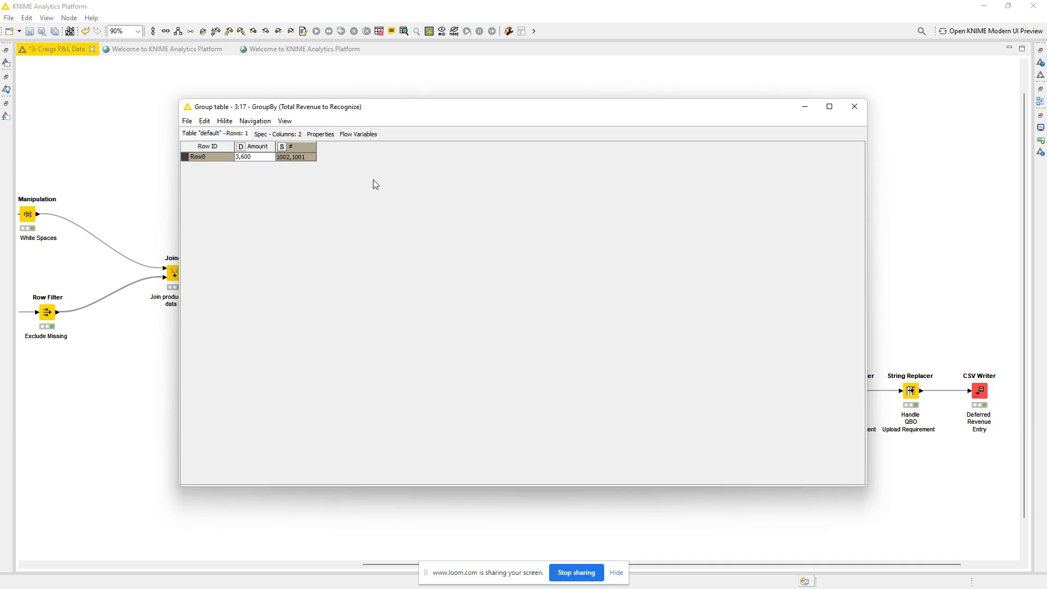
click(258, 157)
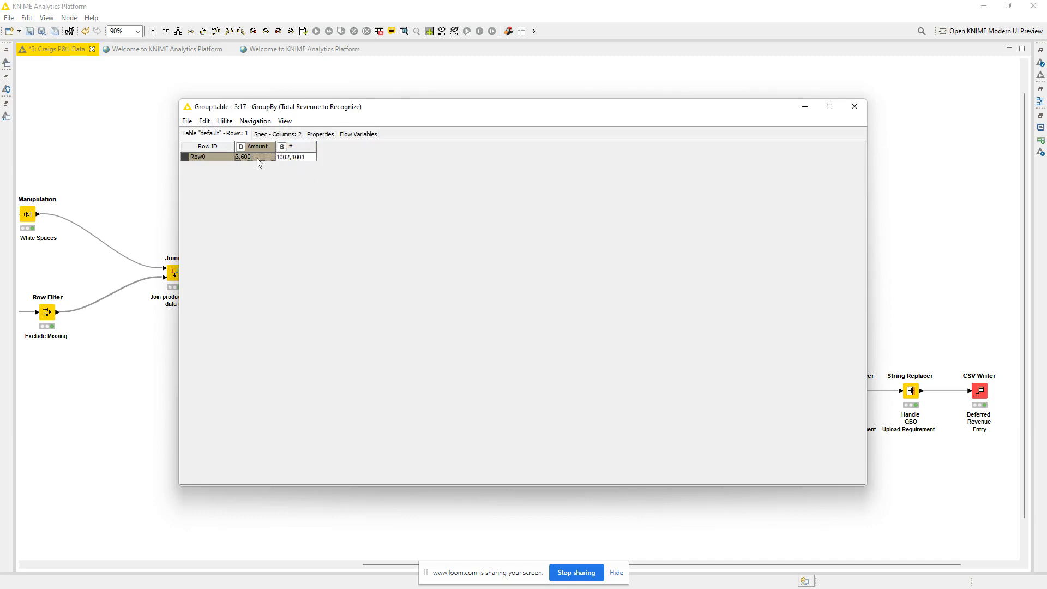
click(298, 158)
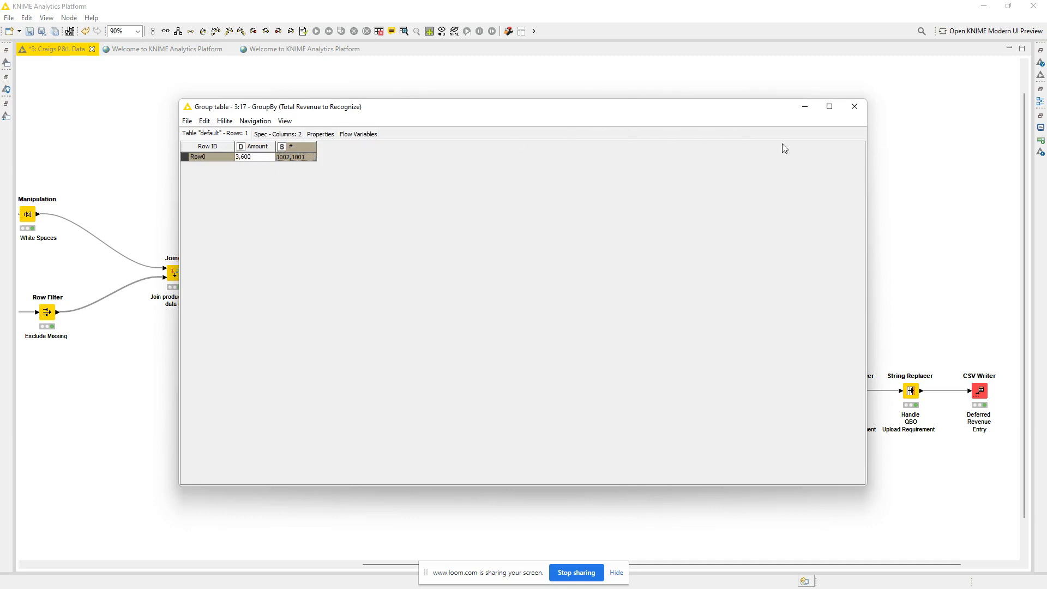
click(854, 107)
click(497, 236)
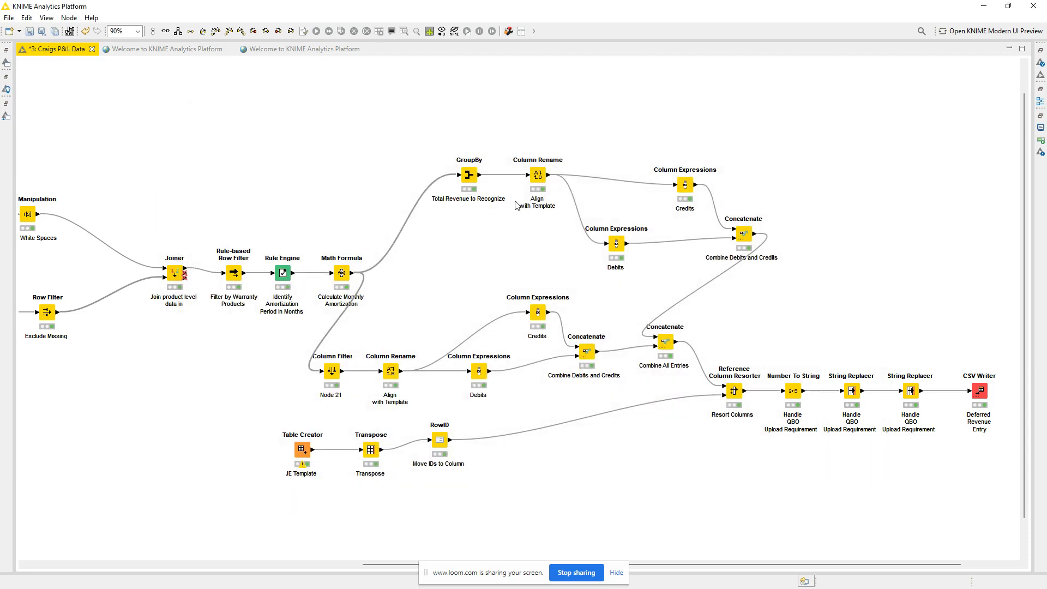
Step: Review the column renaming settings of the Column Rename node that follows the GroupBy node
click(539, 177)
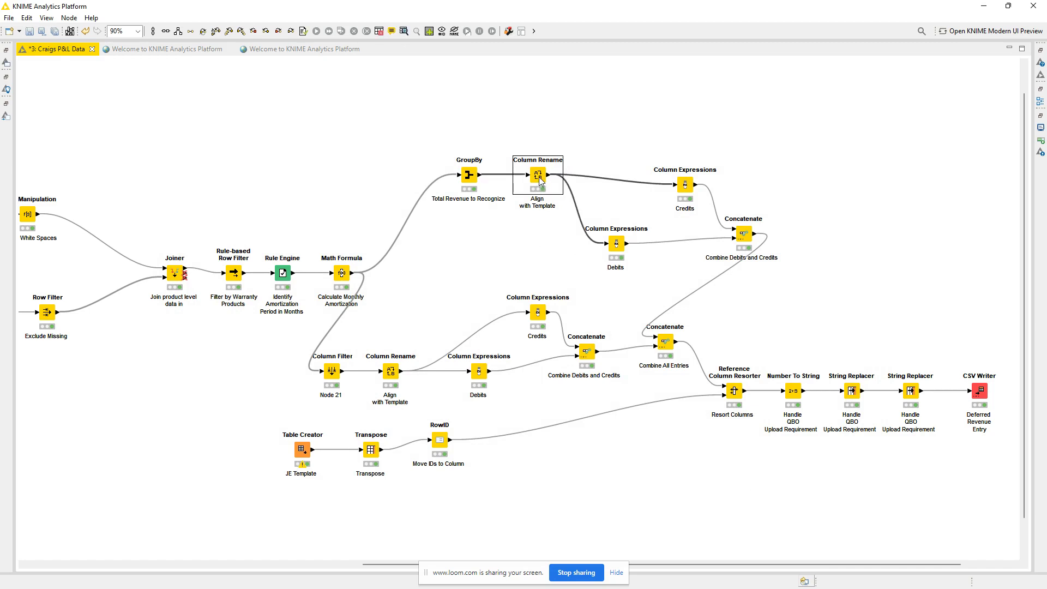
double_click(539, 180)
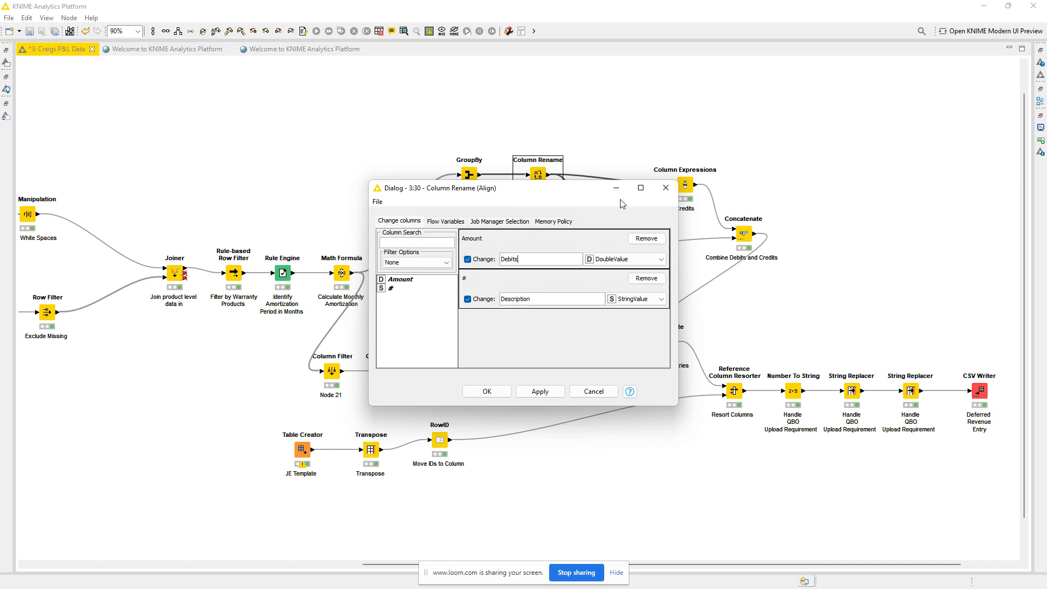
click(665, 188)
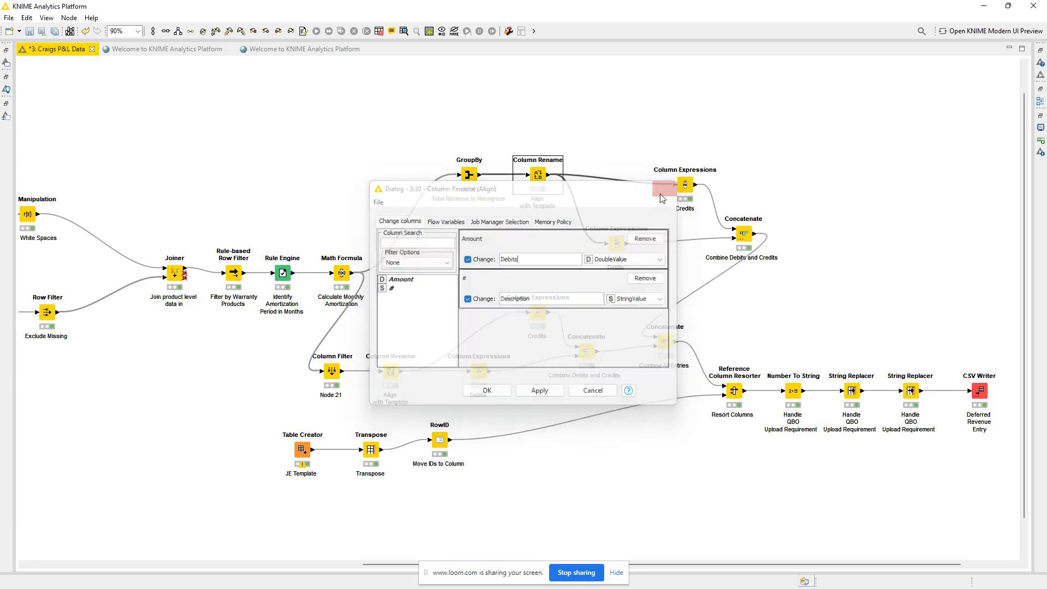
Step: Open the Debits Column Expressions node after the GroupBy branch's Column Rename and review its journal date, memo and journal number expressions
click(617, 245)
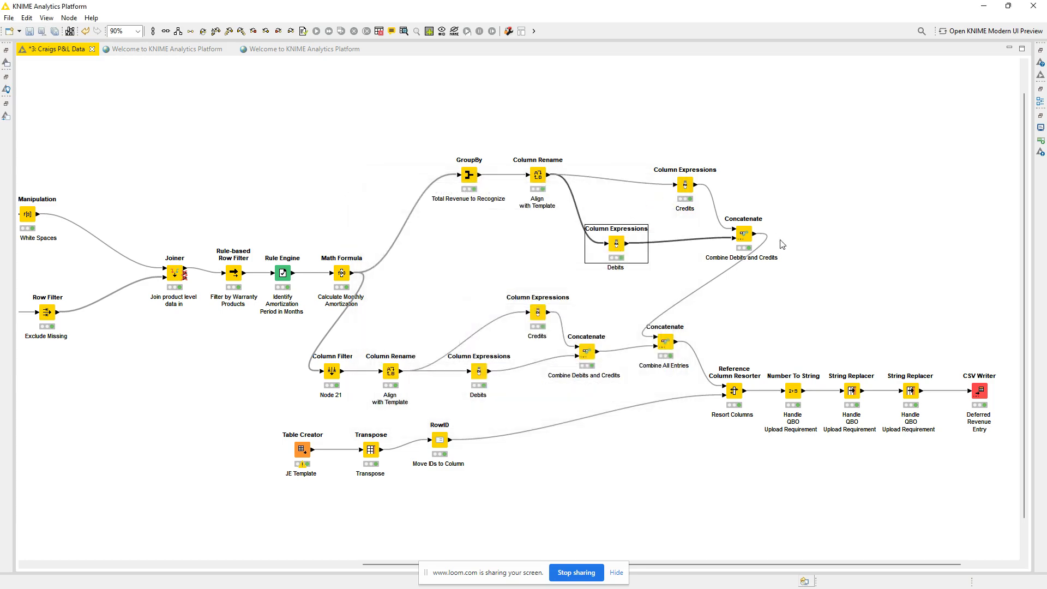
double_click(619, 246)
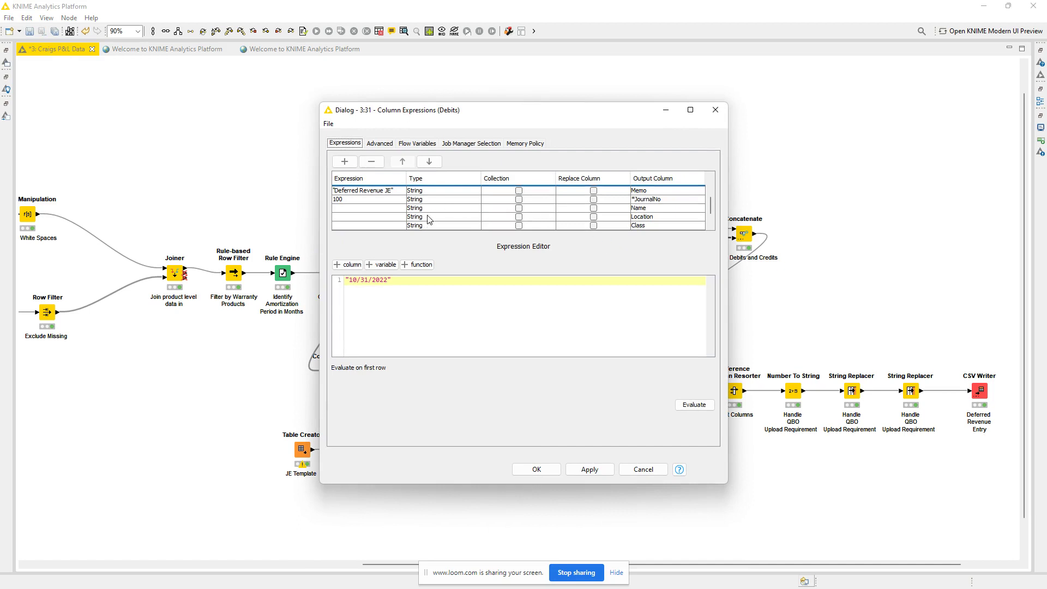
scroll(410, 212, down, 1)
scroll(421, 196, up, 1)
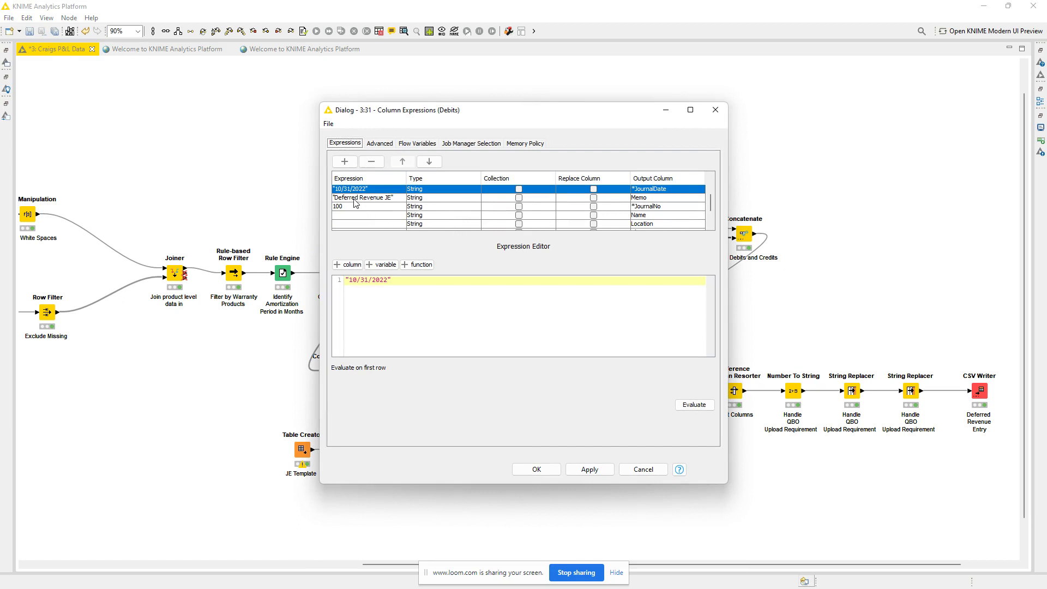
scroll(356, 201, down, 1)
scroll(357, 202, up, 1)
click(359, 199)
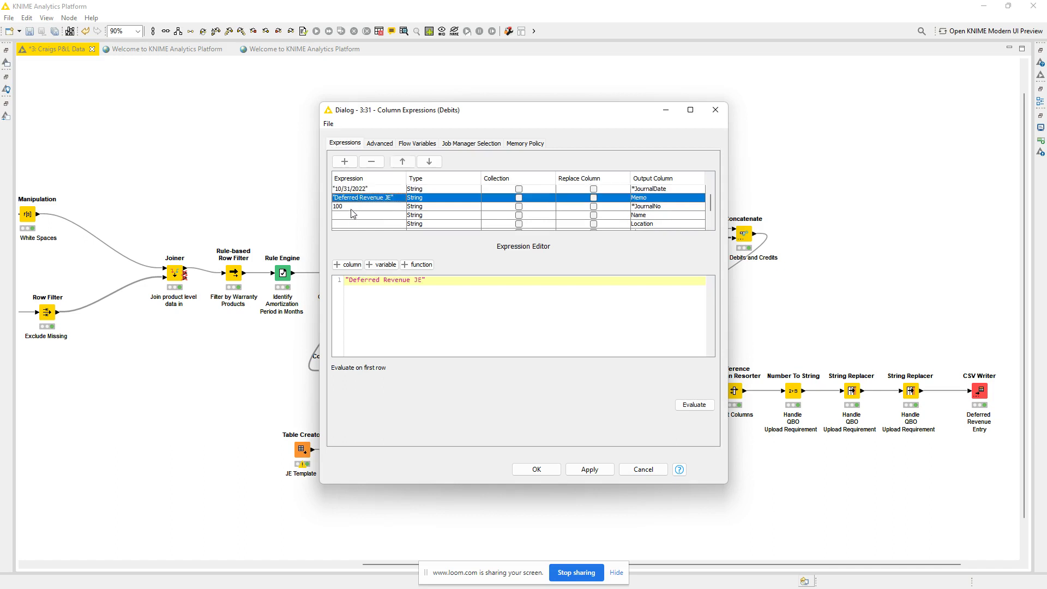
click(351, 206)
scroll(353, 210, down, 1)
scroll(362, 212, up, 1)
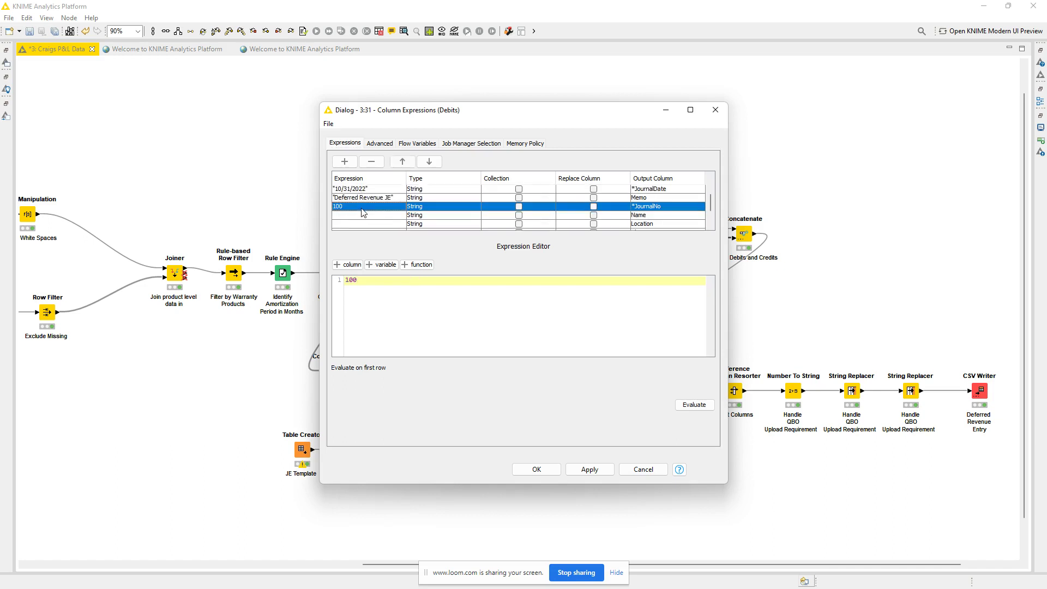
Step: Examine the Debits node's expressions for the Name, Location and Class output columns
click(363, 216)
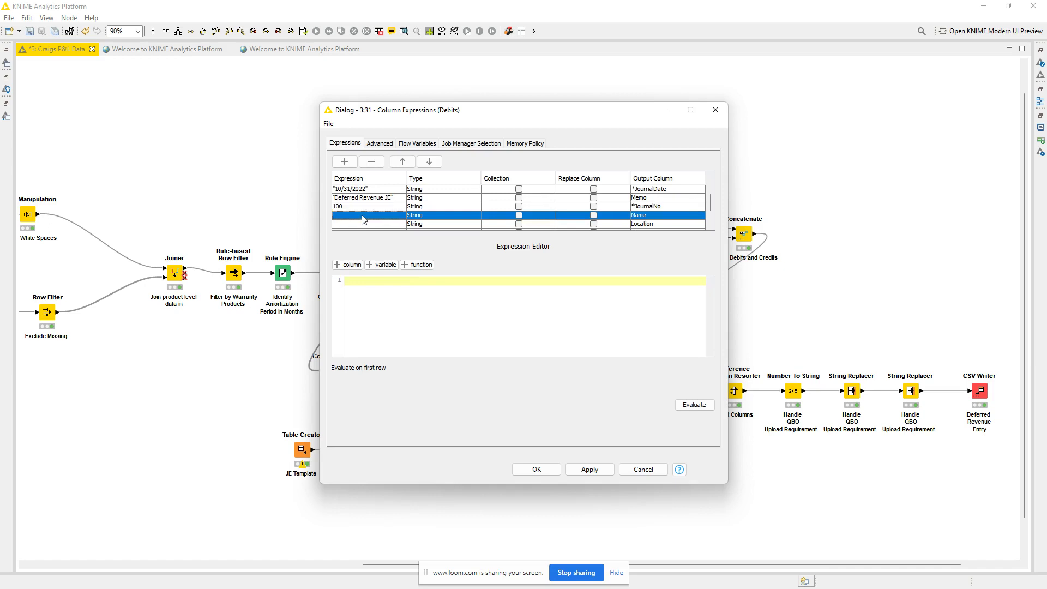
scroll(361, 218, down, 1)
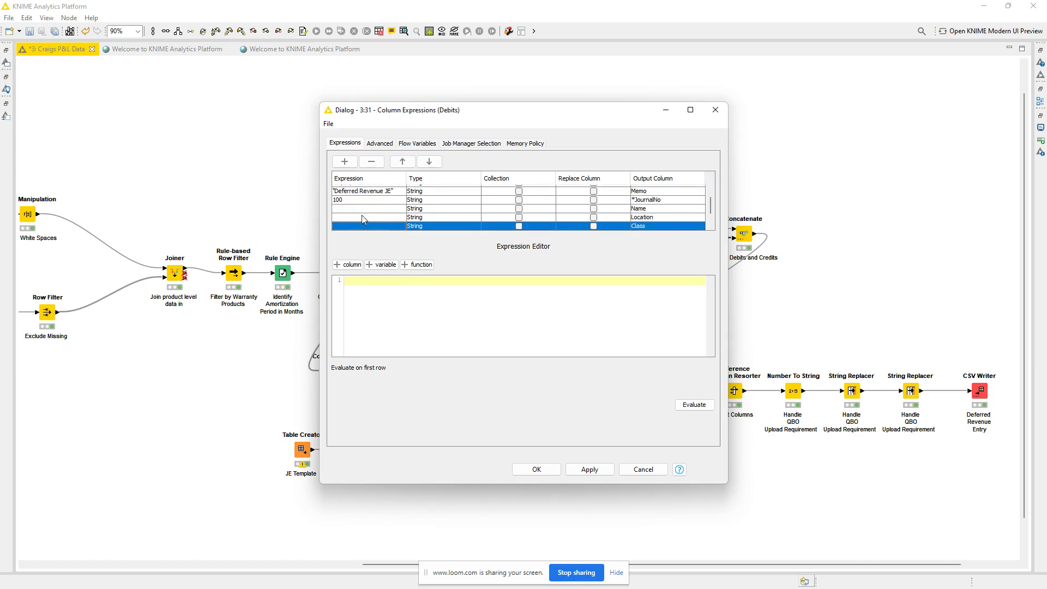
click(364, 218)
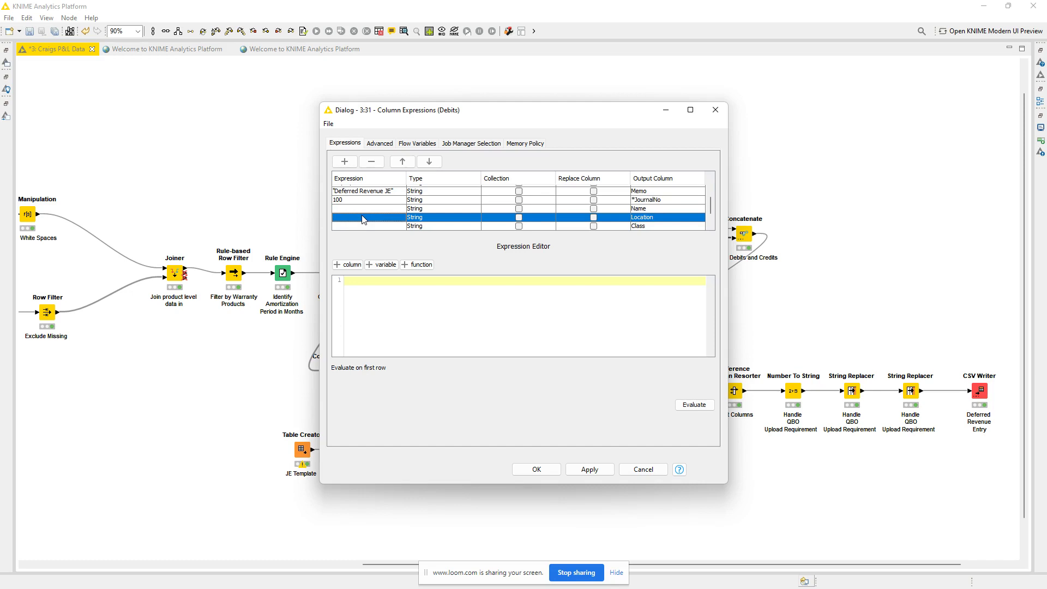
key(Down)
key(Down)
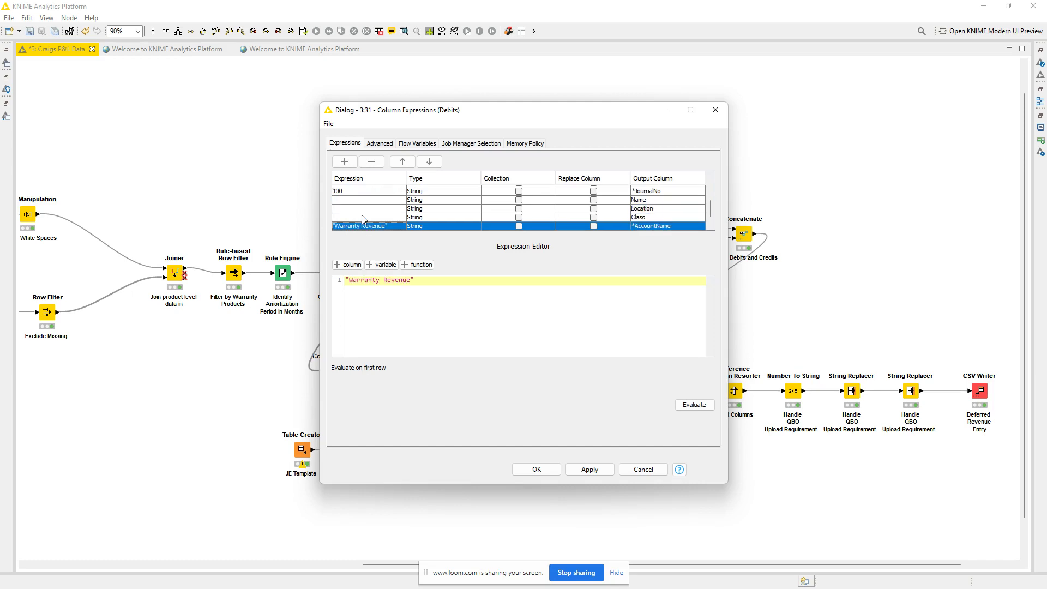
key(Up)
key(Up)
key(Up)
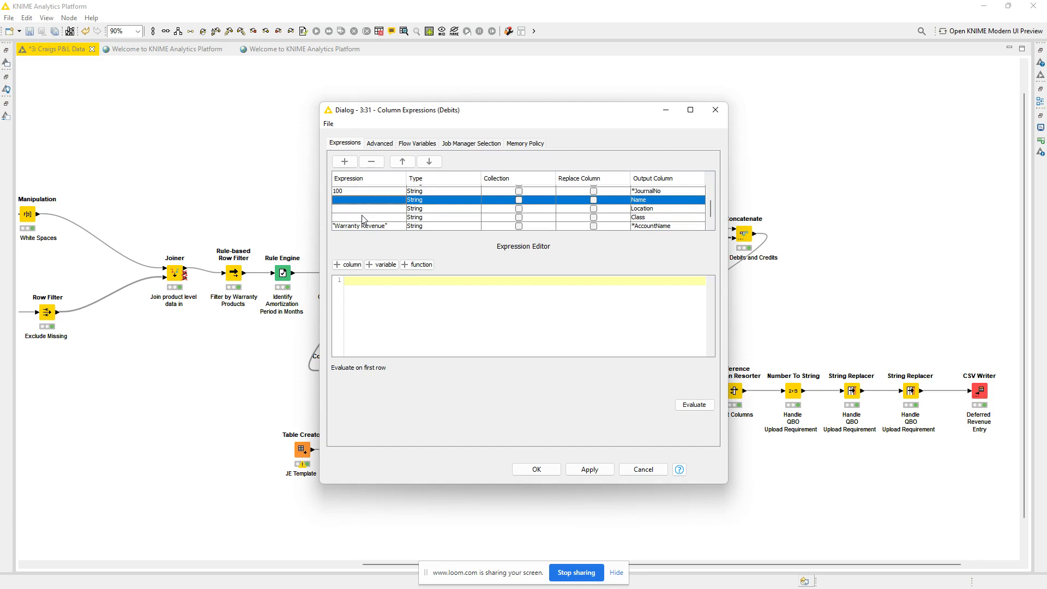
key(Down)
key(Up)
key(Down)
key(Down)
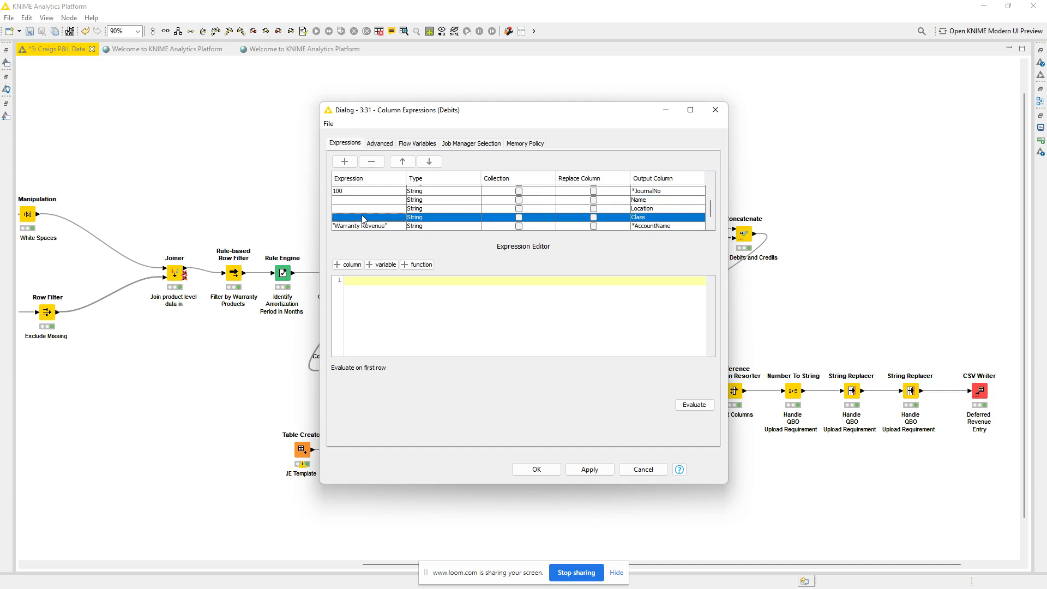
Step: Review the Debits node's *AccountName and Credits expressions, then close its settings without changes
key(Down)
key(Down)
key(Up)
key(Up)
key(Down)
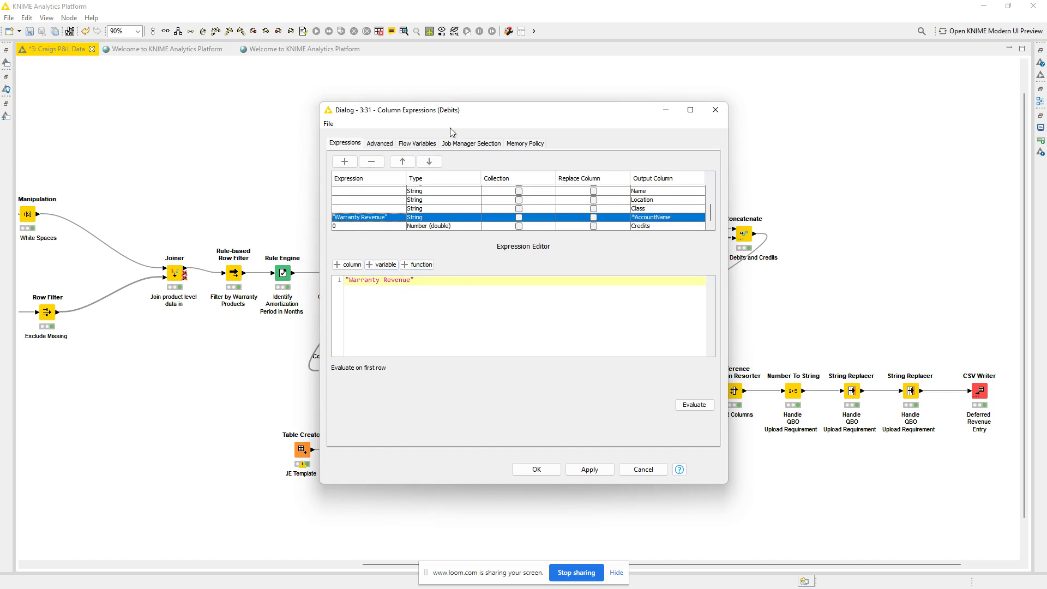
drag(454, 112, 275, 134)
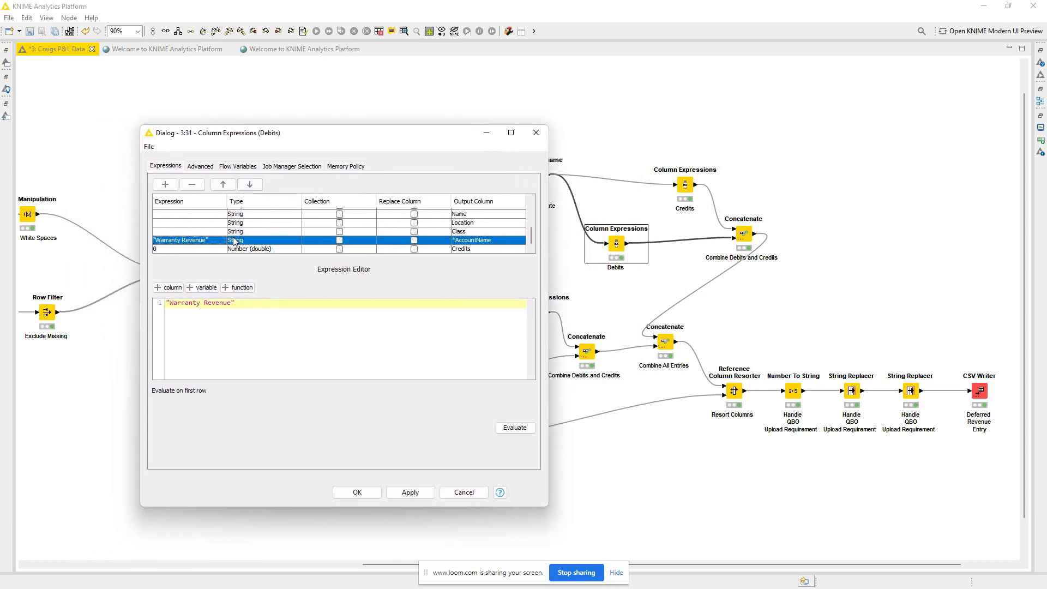
click(198, 249)
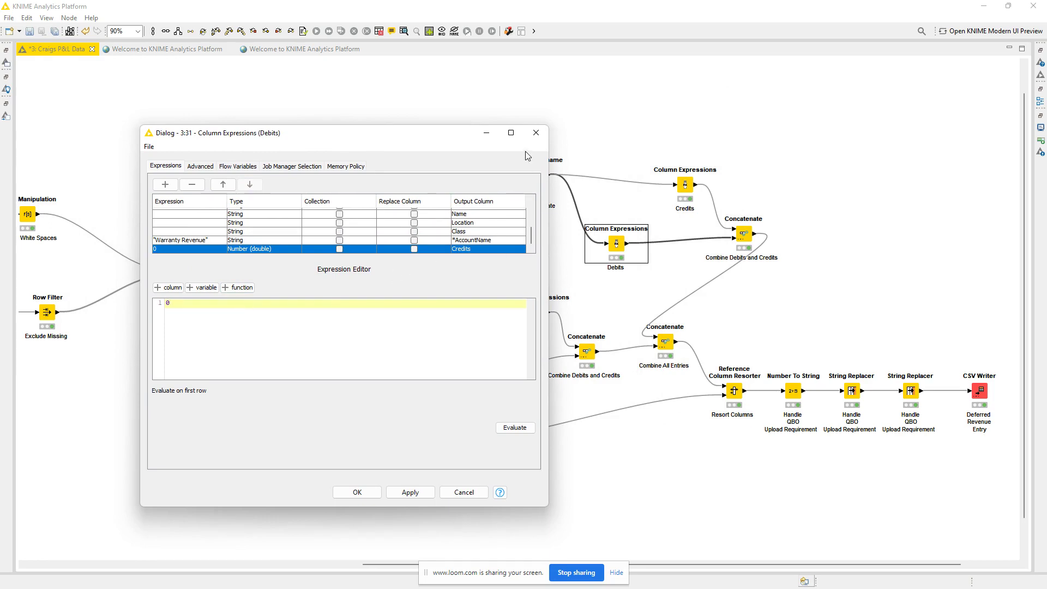
click(536, 133)
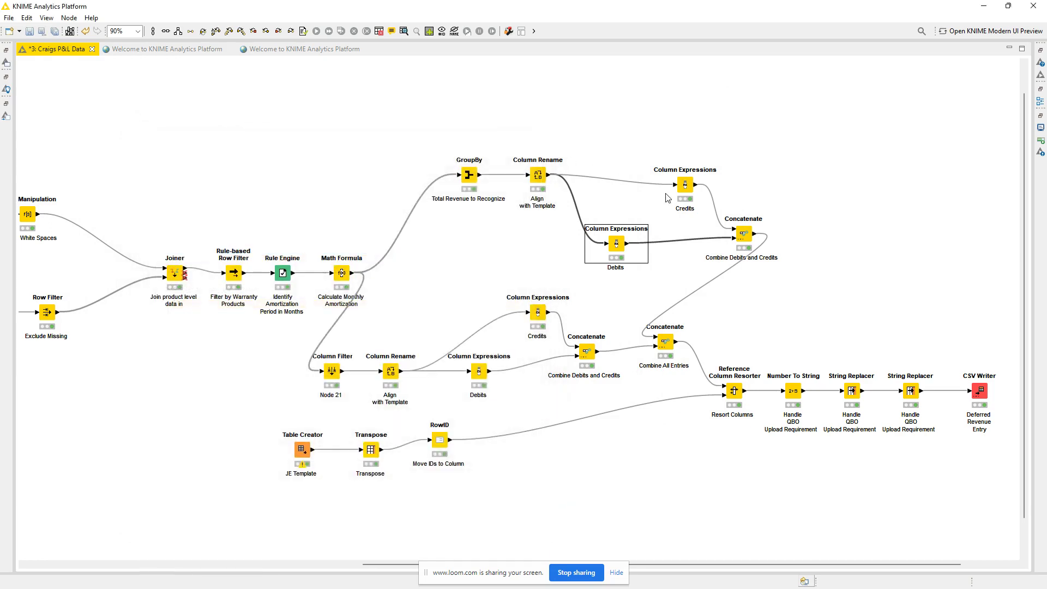
Step: Review the upper Credits Column Expressions node, comparing its account name, Credits and Debits expressions with the journal header fields
click(686, 198)
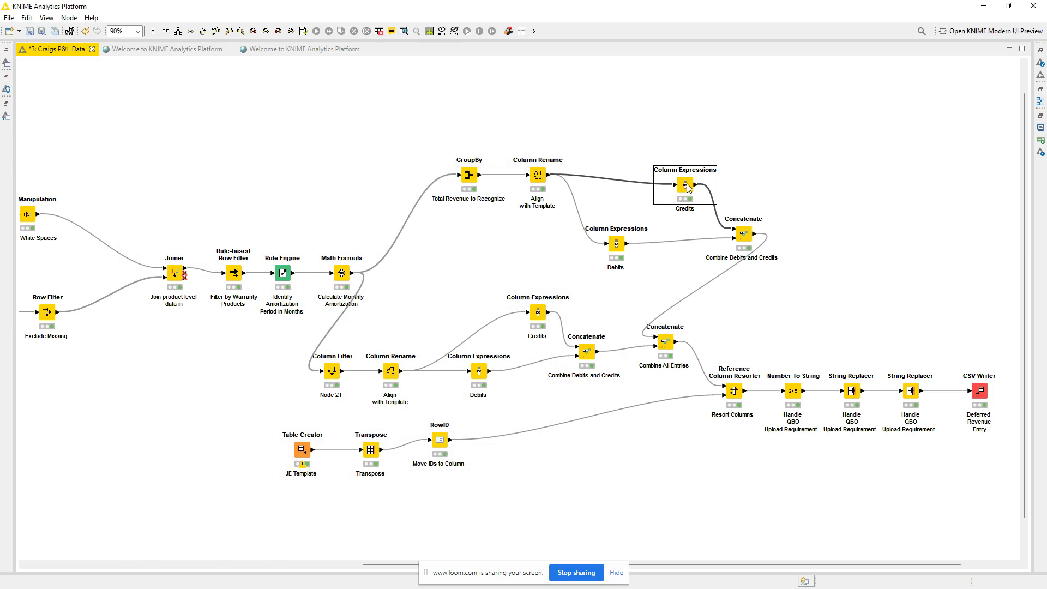
double_click(685, 186)
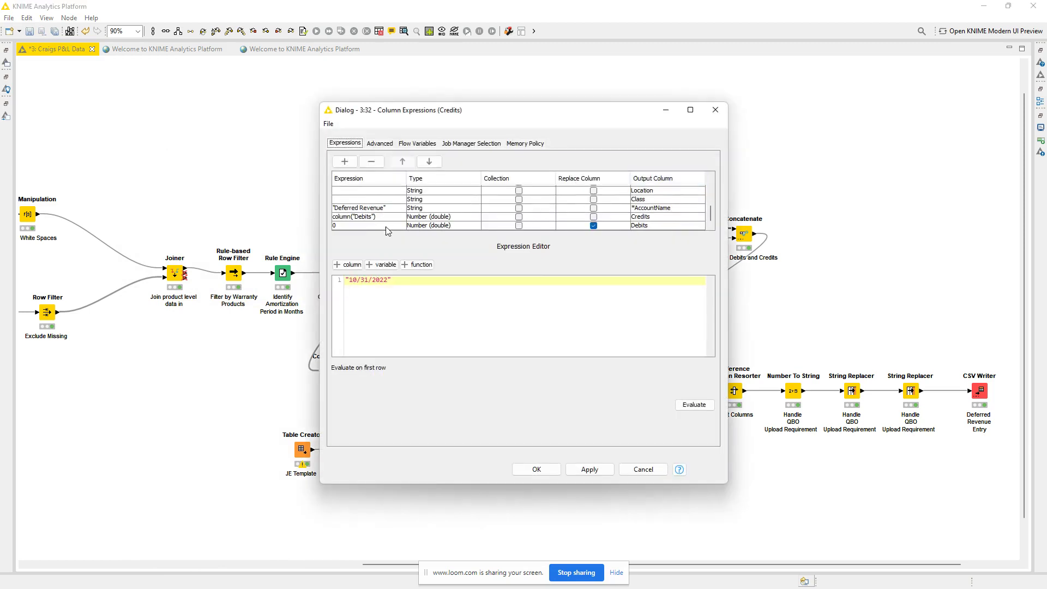
click(380, 217)
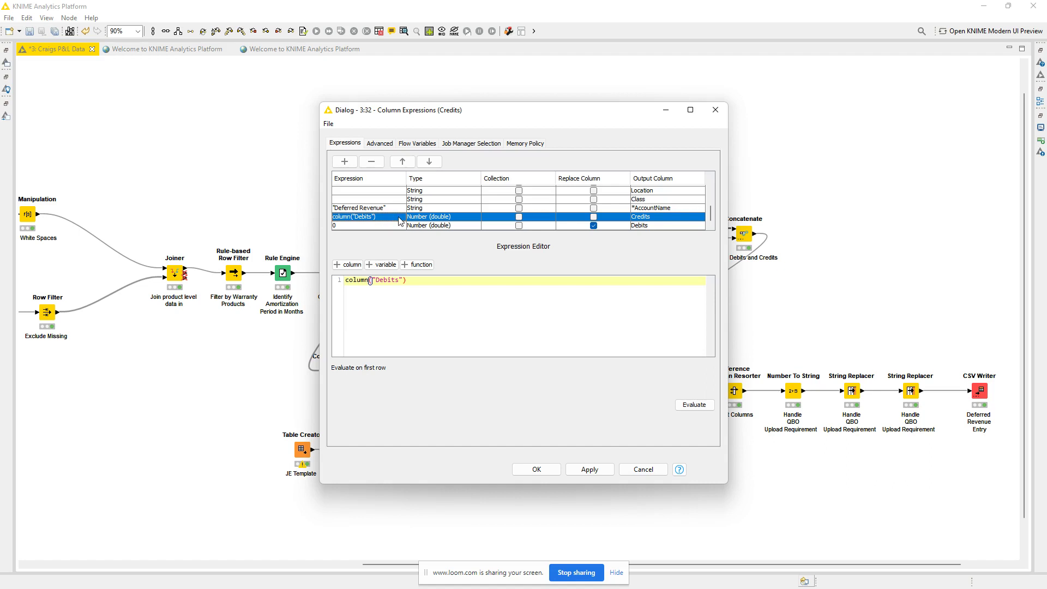
click(385, 224)
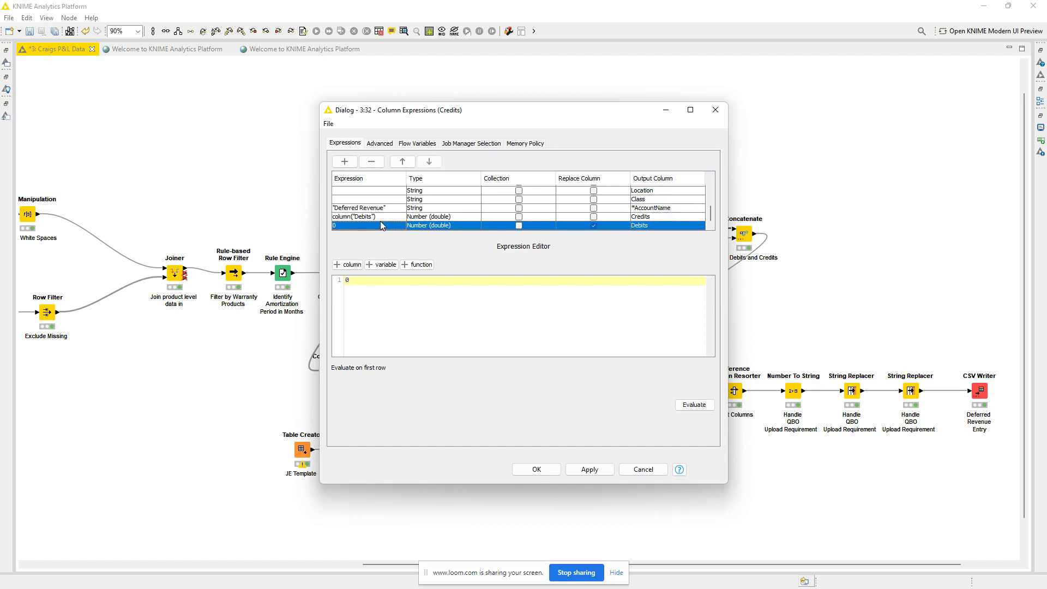
click(380, 216)
scroll(388, 204, up, 3)
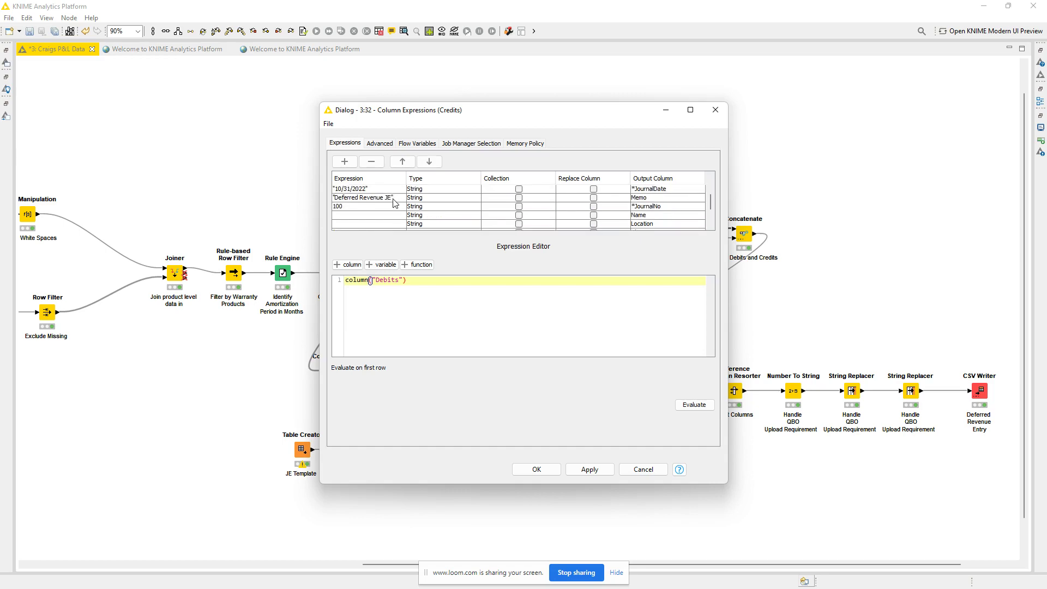
scroll(395, 203, down, 3)
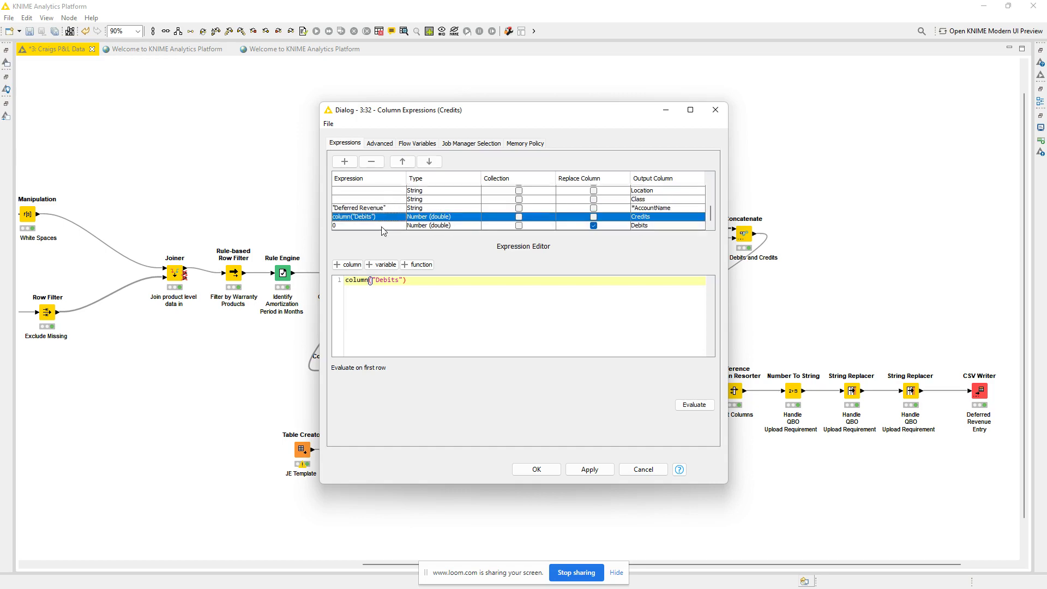
click(715, 110)
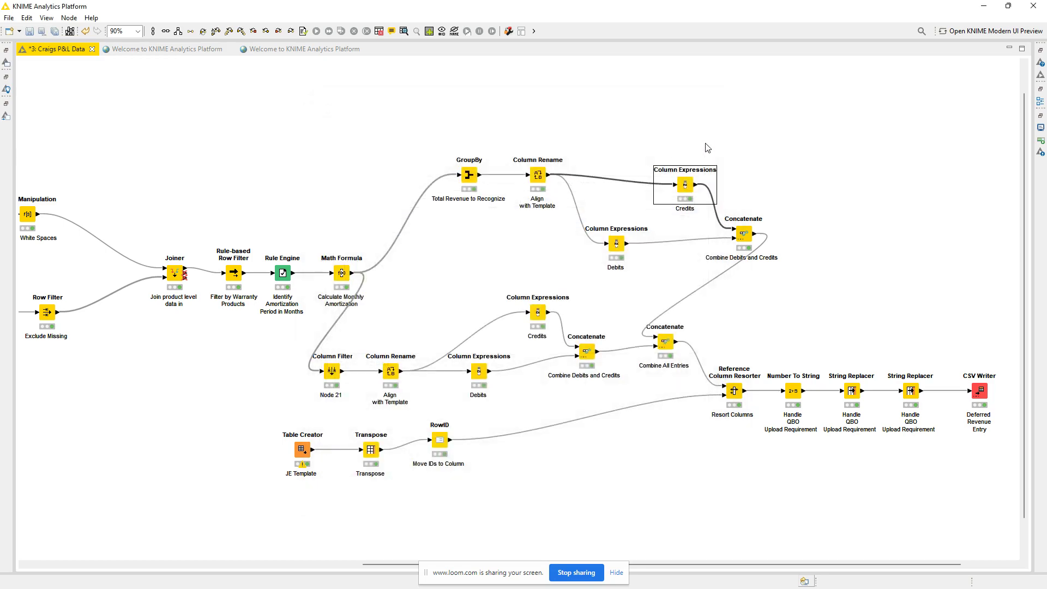
Step: View the concatenated table of the upper Combine Debits and Credits node and check its debit and credit rows
click(745, 237)
right_click(746, 233)
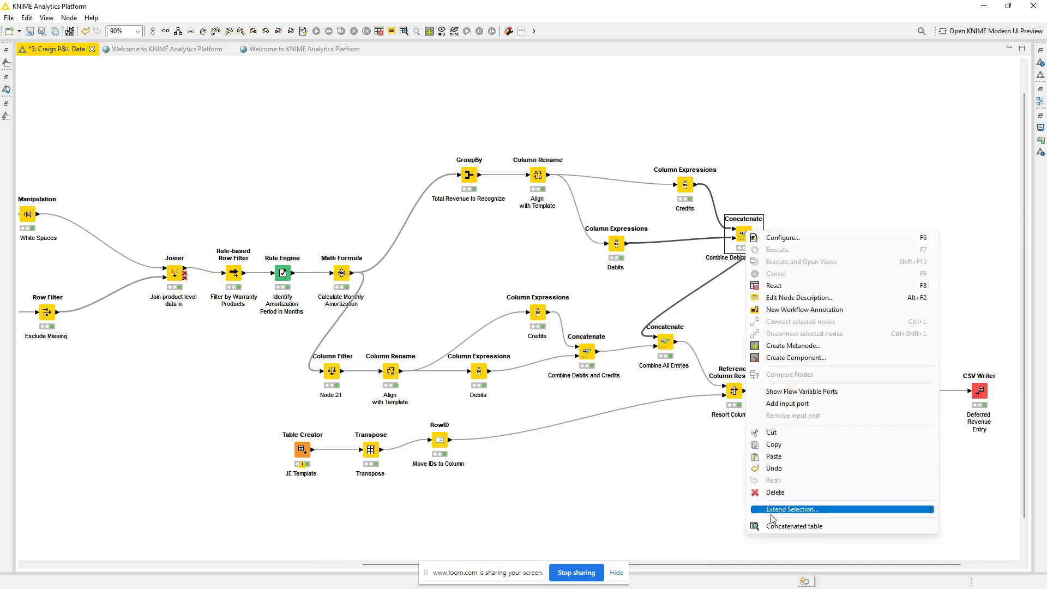
click(794, 526)
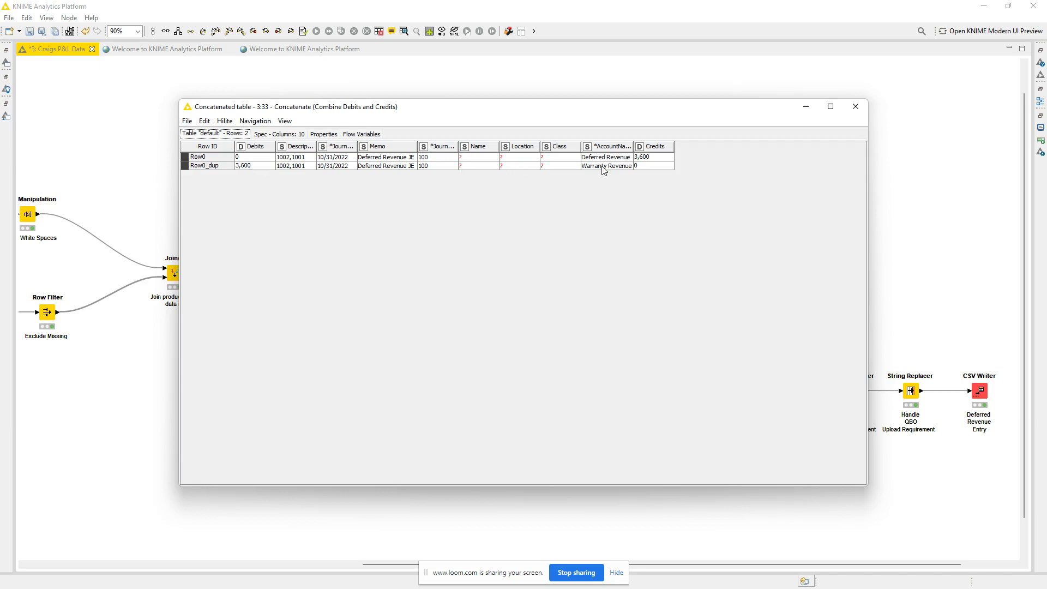
click(855, 107)
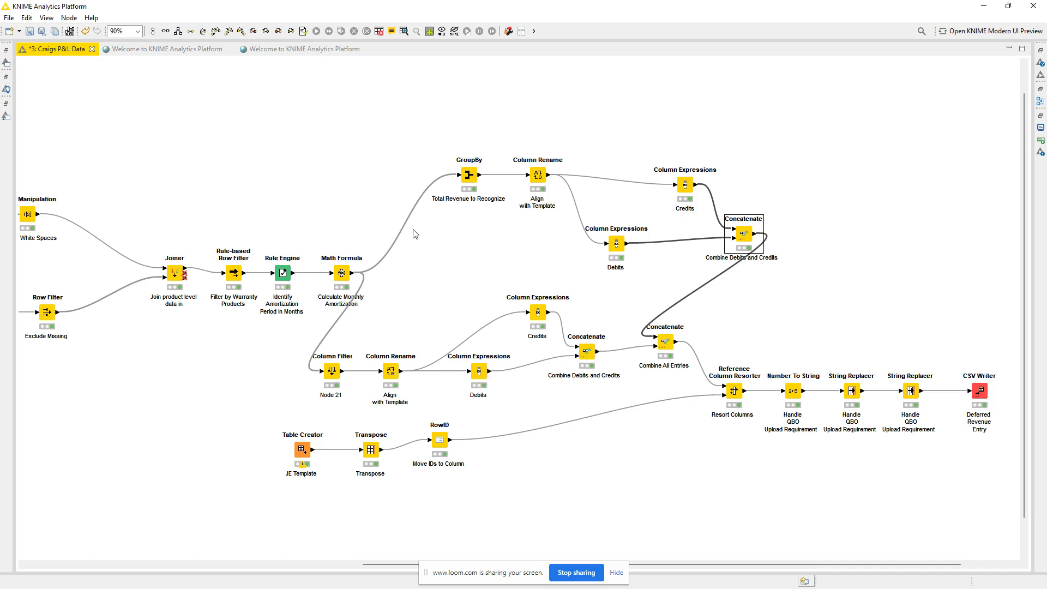
Step: Review the Column Filter node's included columns and check the amortization months in its filtered table
double_click(332, 373)
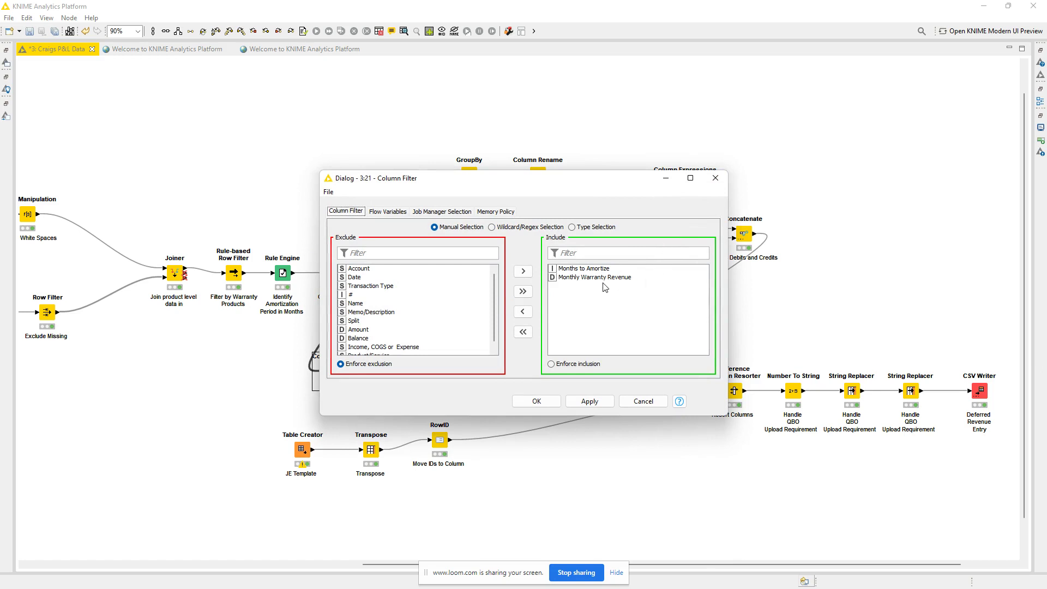
click(714, 178)
right_click(331, 371)
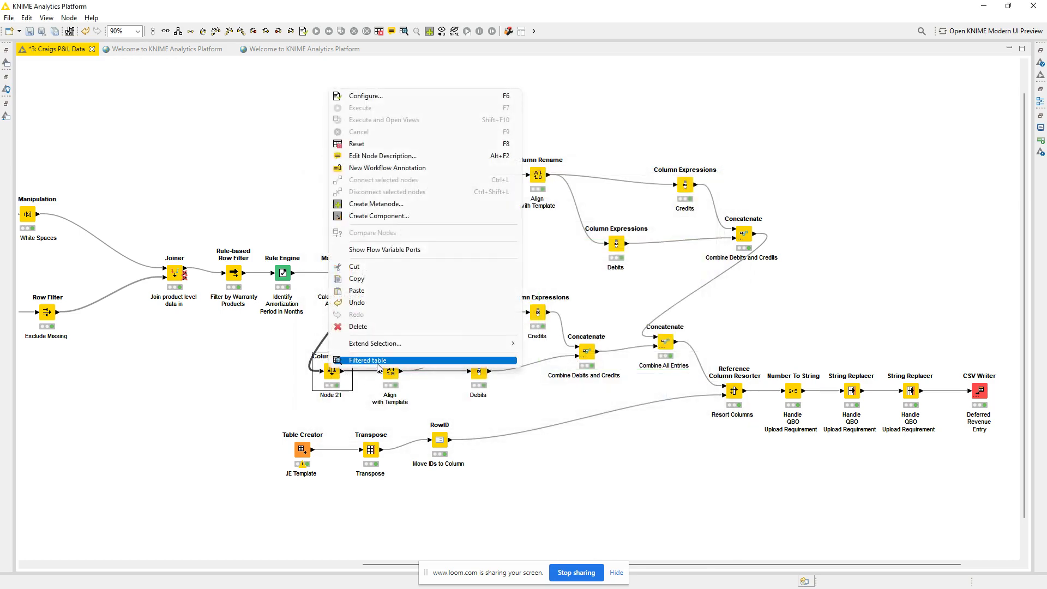
click(367, 360)
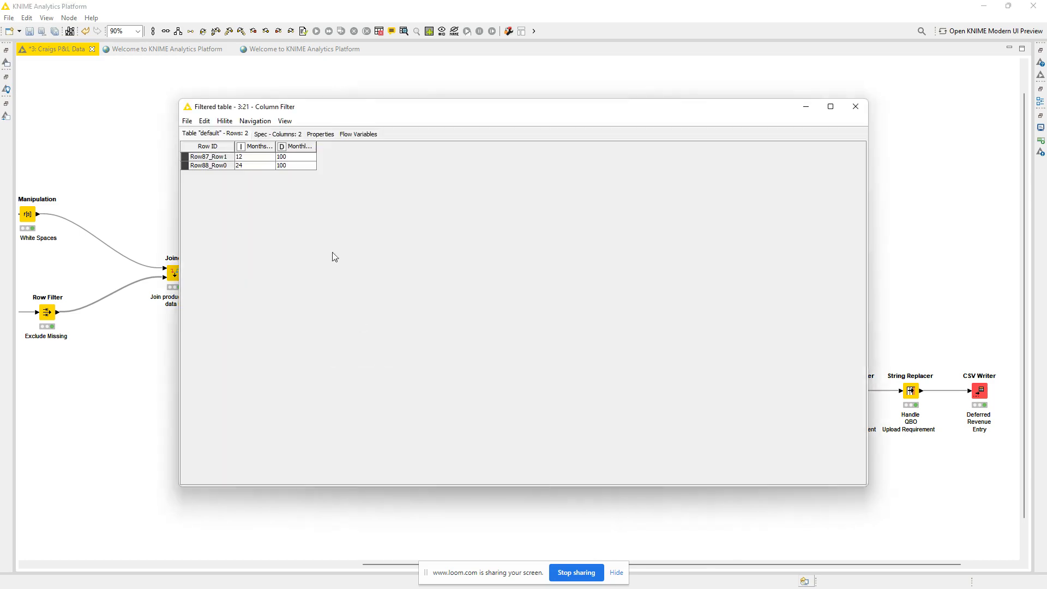
click(256, 158)
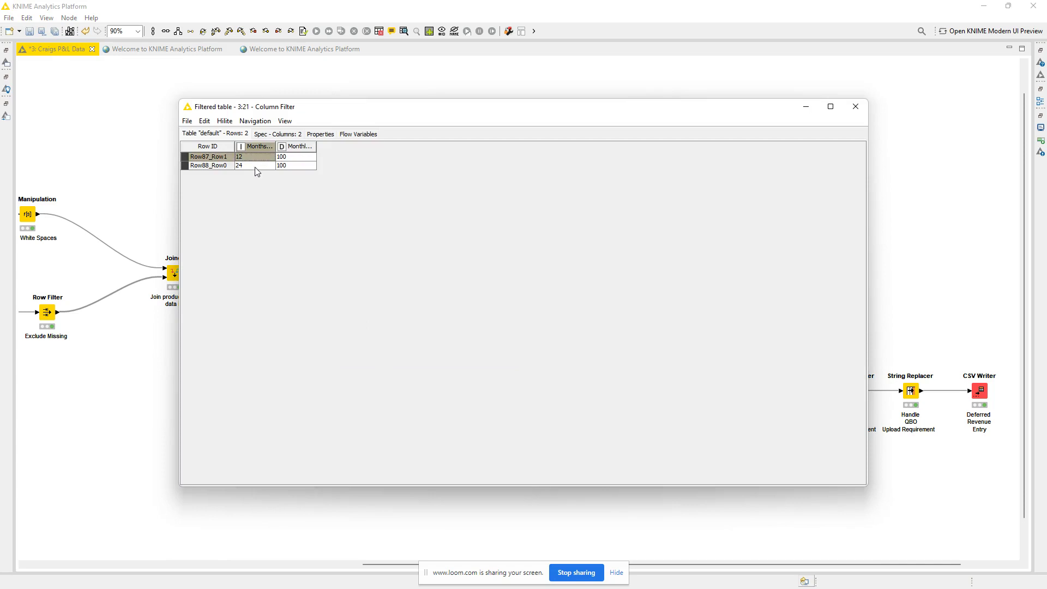
click(257, 166)
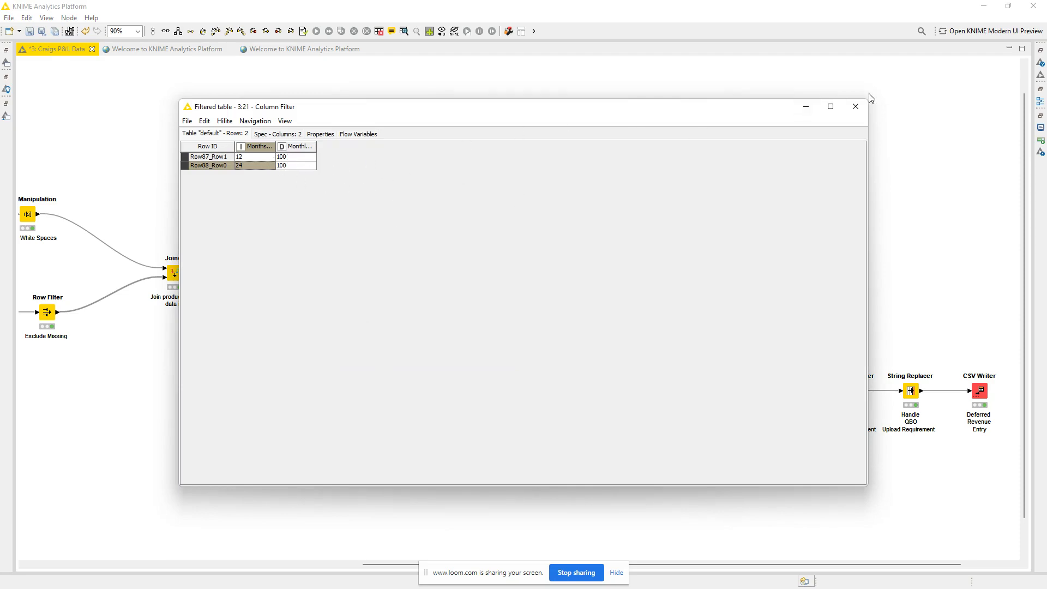
click(856, 107)
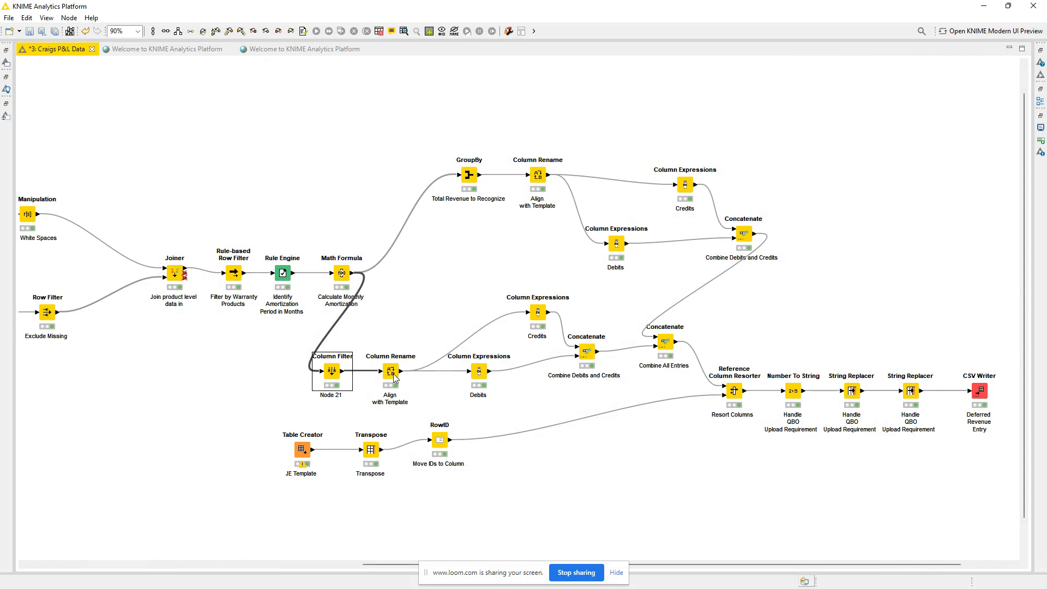
Step: Review the lower Column Rename node's mappings to the Description and Debits columns, then close its settings without changes
double_click(390, 375)
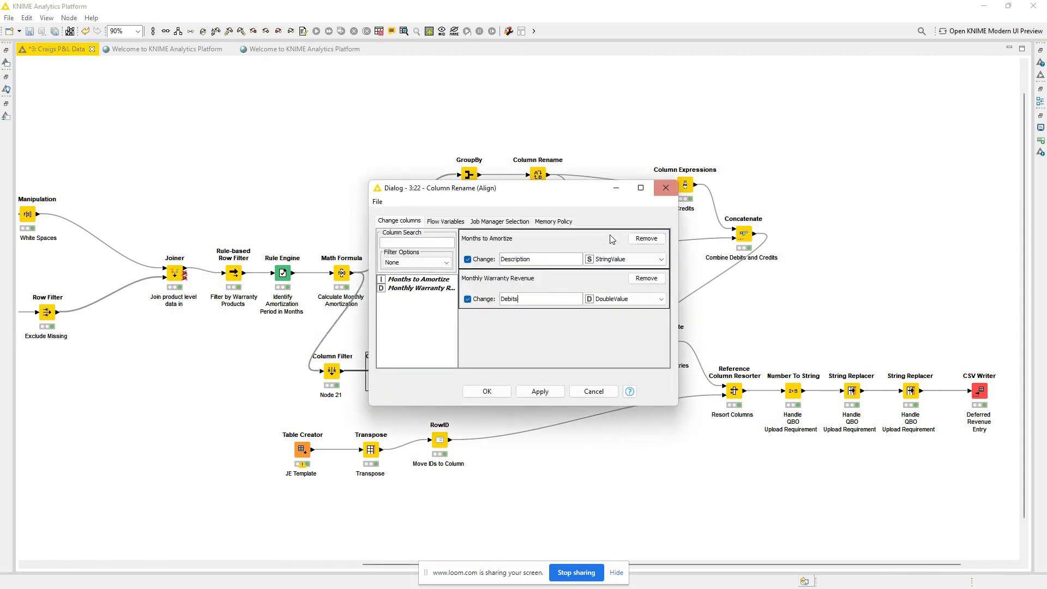
click(523, 299)
drag(578, 196, 895, 117)
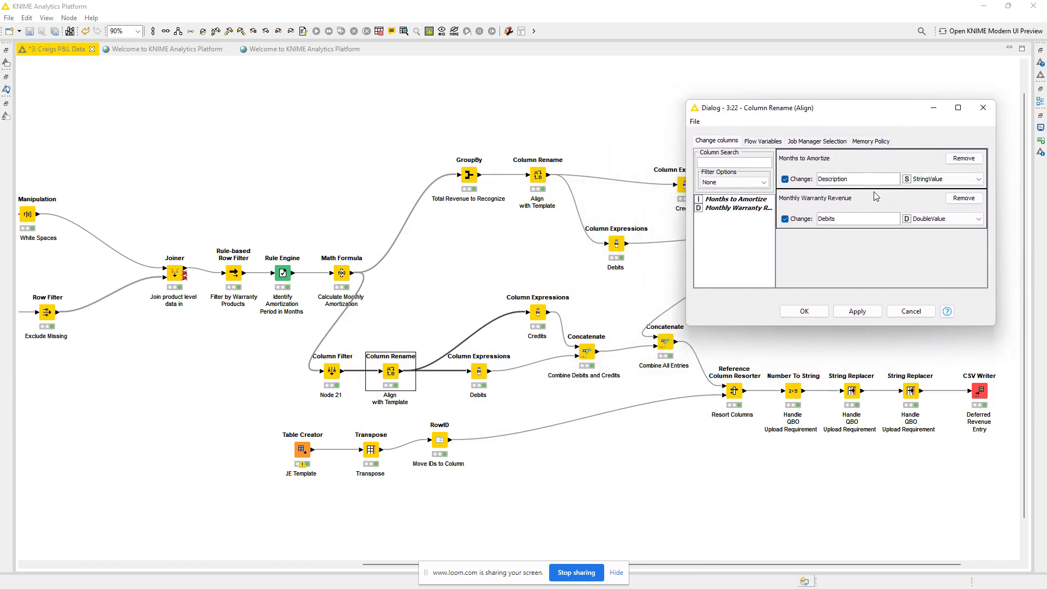
click(983, 107)
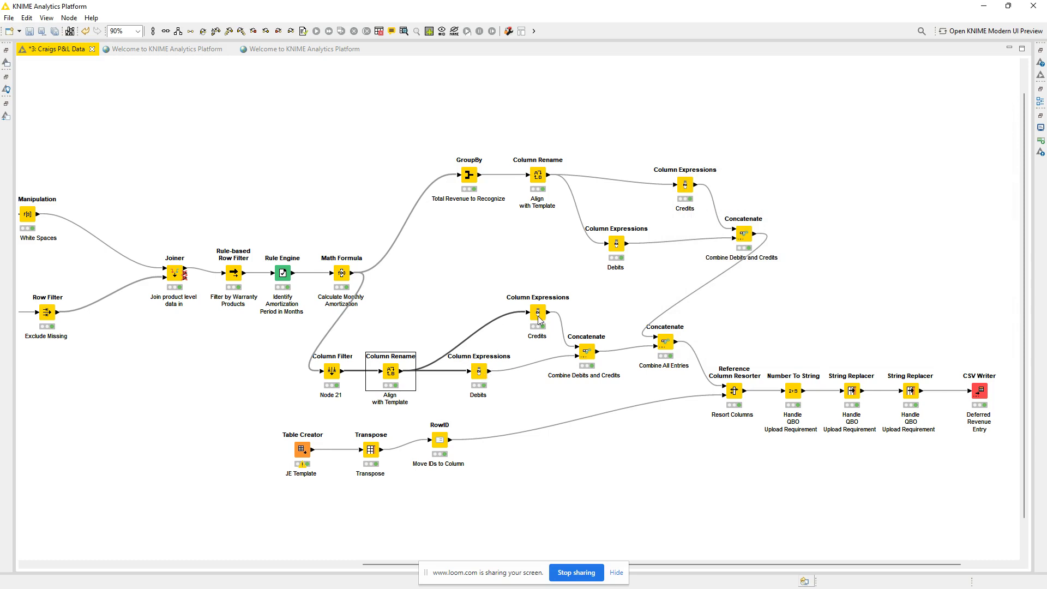
Step: Review the lower Debits node's journal header, *AccountName and Credits expressions, then close its settings without changes
click(480, 376)
double_click(480, 376)
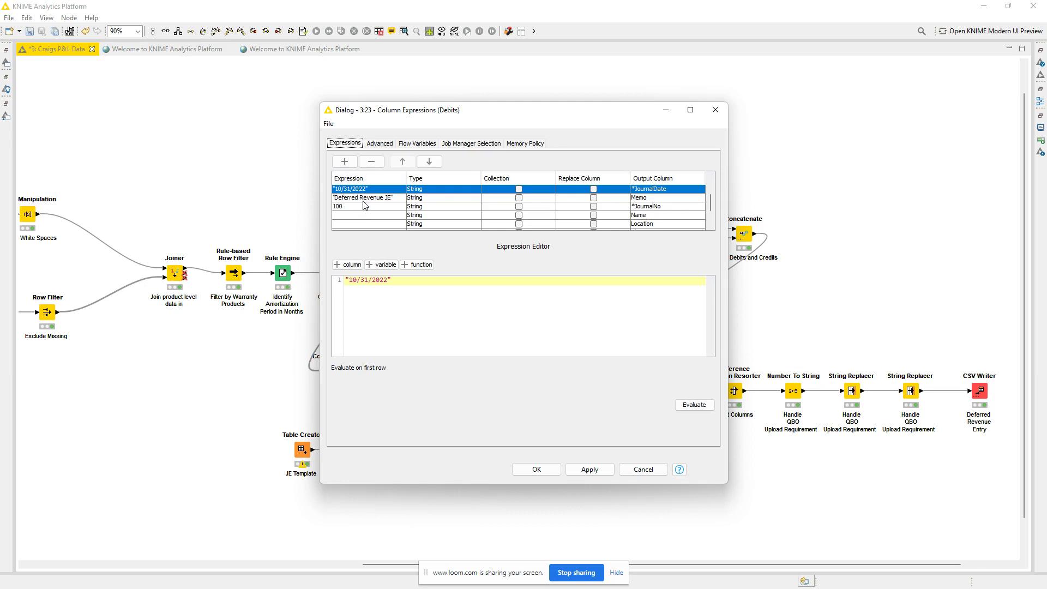
scroll(364, 203, down, 3)
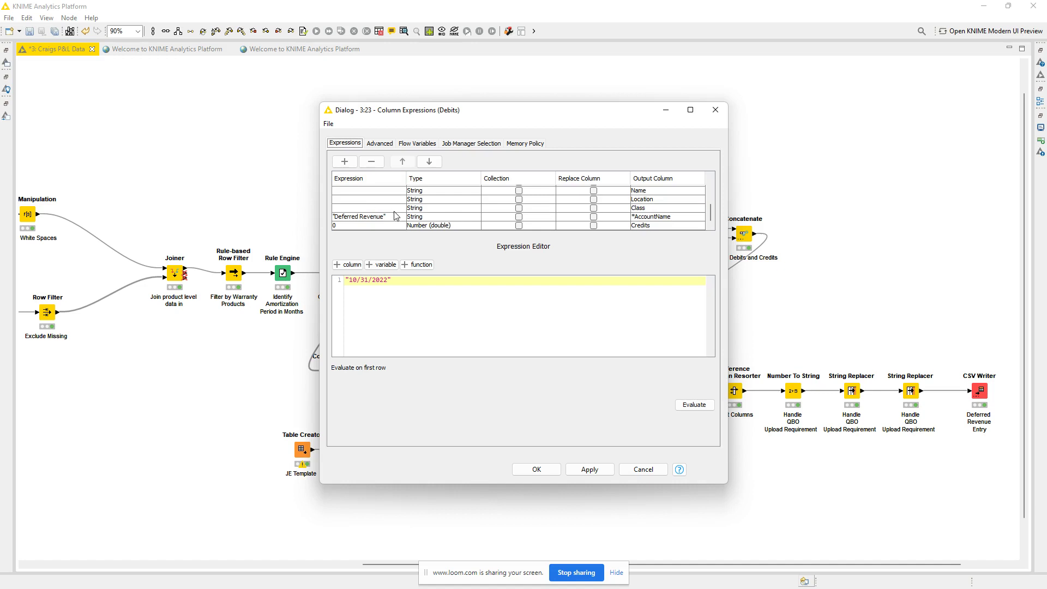
click(367, 218)
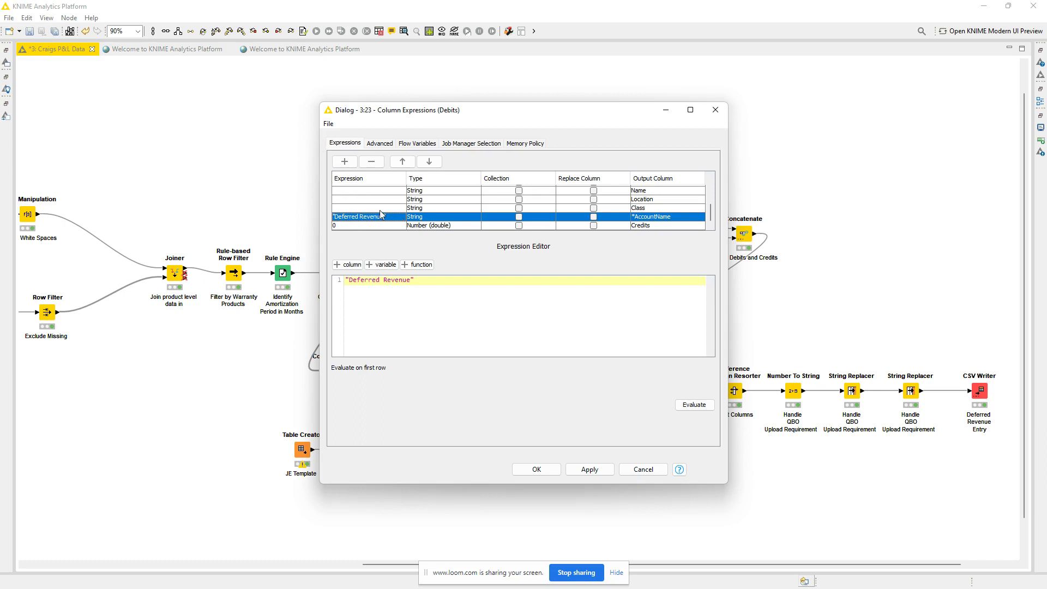
click(376, 225)
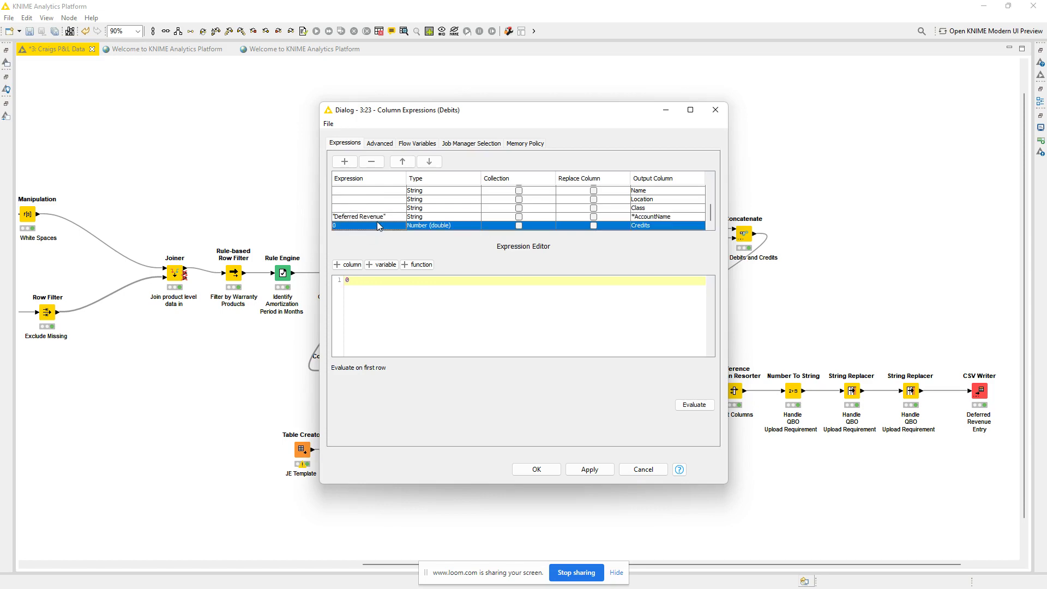
click(726, 110)
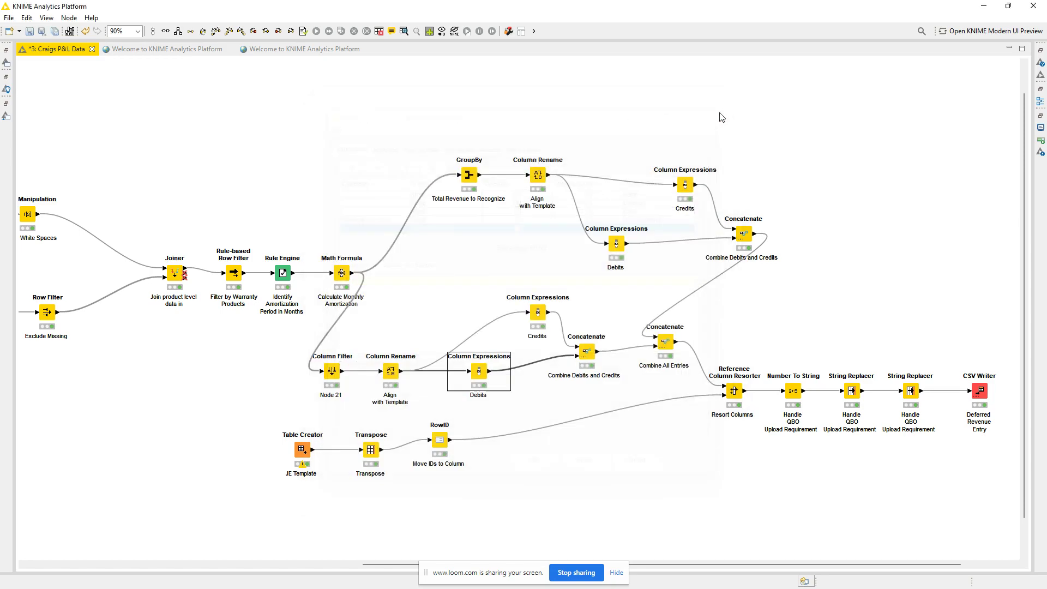
Step: Review the lower Credits node's *AccountName, Credits and Debits expressions, then close its settings without changes
double_click(539, 315)
scroll(402, 213, down, 1)
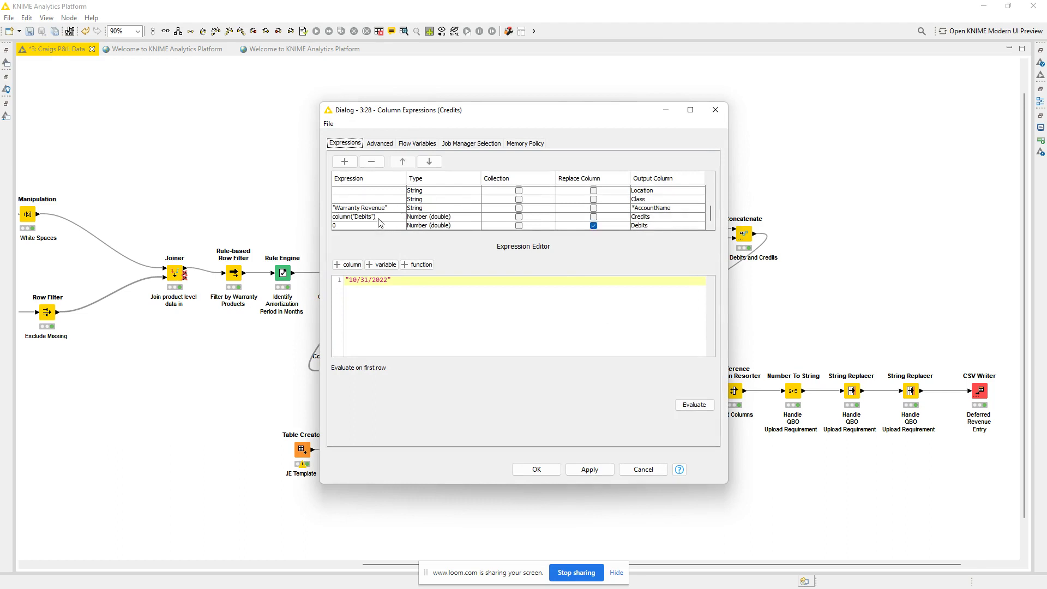
click(379, 218)
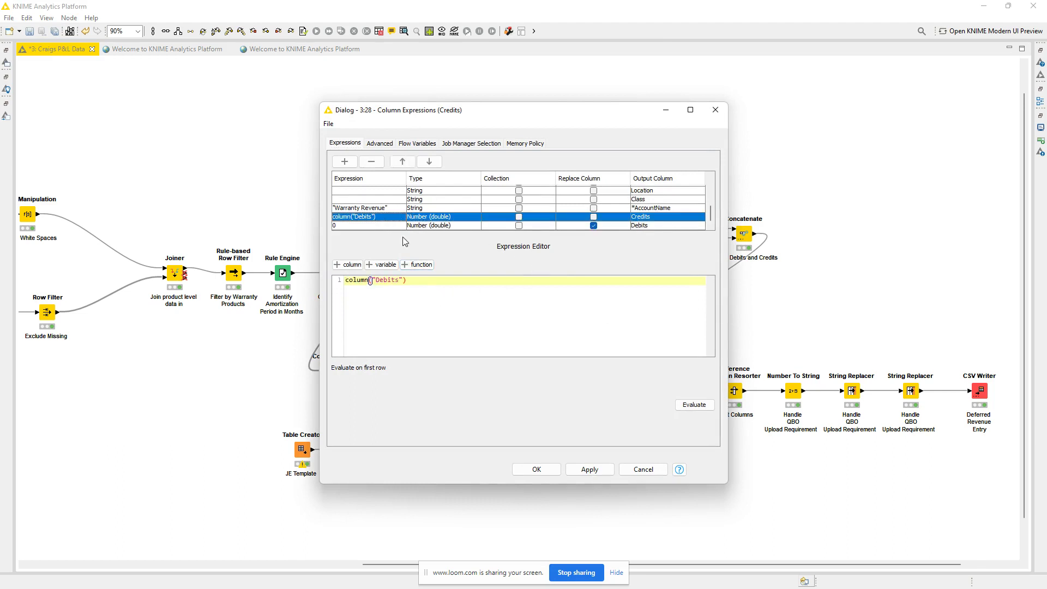
click(385, 208)
click(374, 217)
click(716, 110)
Step: View the concatenated table of the lower Combine Debits and Credits node and check its monthly amortization rows
click(586, 351)
right_click(589, 352)
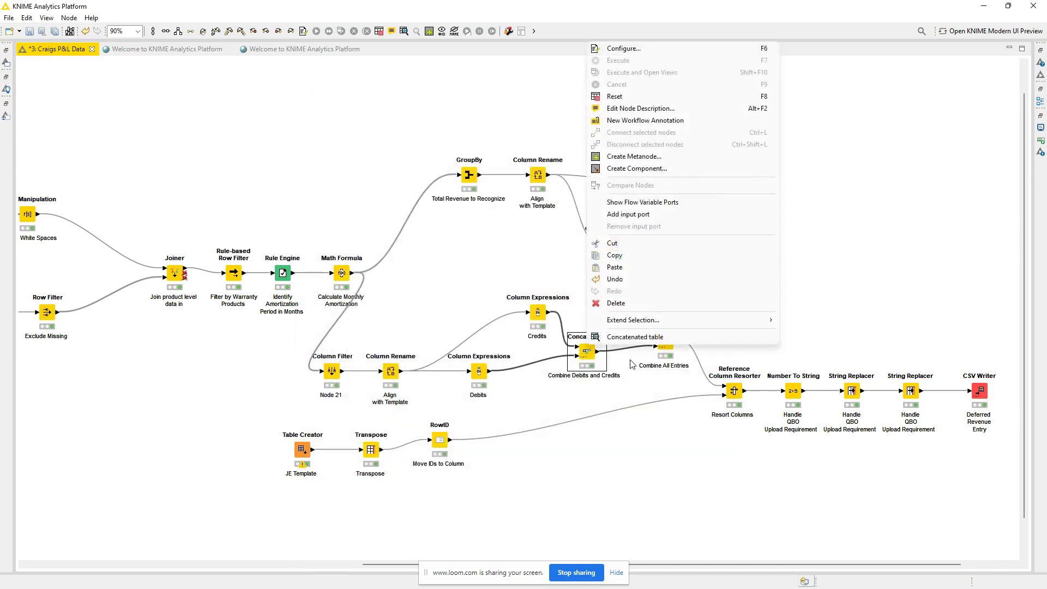
click(627, 339)
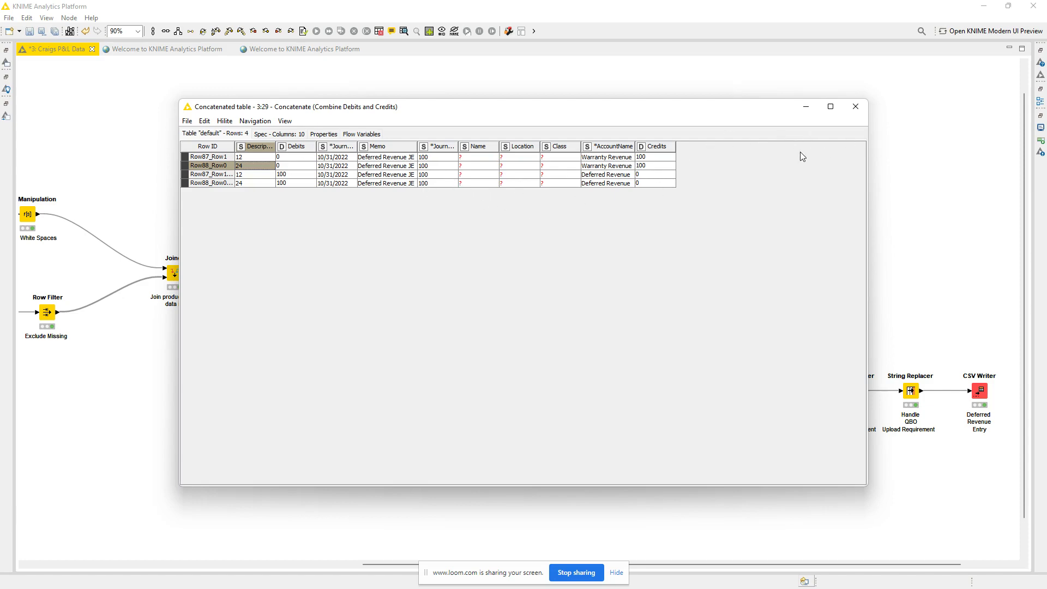
click(856, 107)
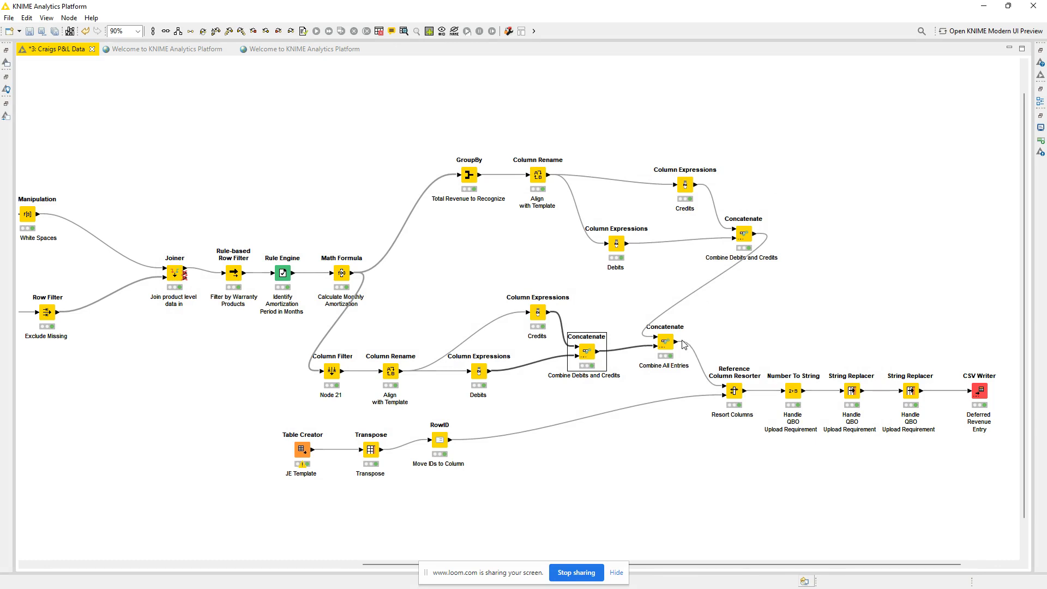
Step: View the concatenated table of the Combine All Entries node and check the debit and credit amounts of all journal rows
click(664, 342)
right_click(664, 343)
click(701, 330)
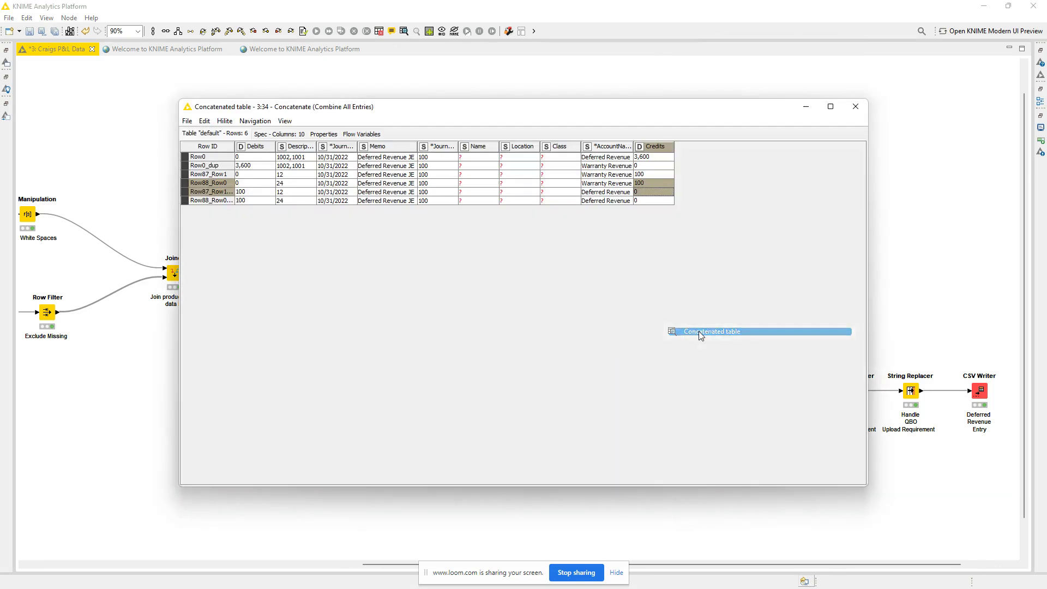
click(644, 158)
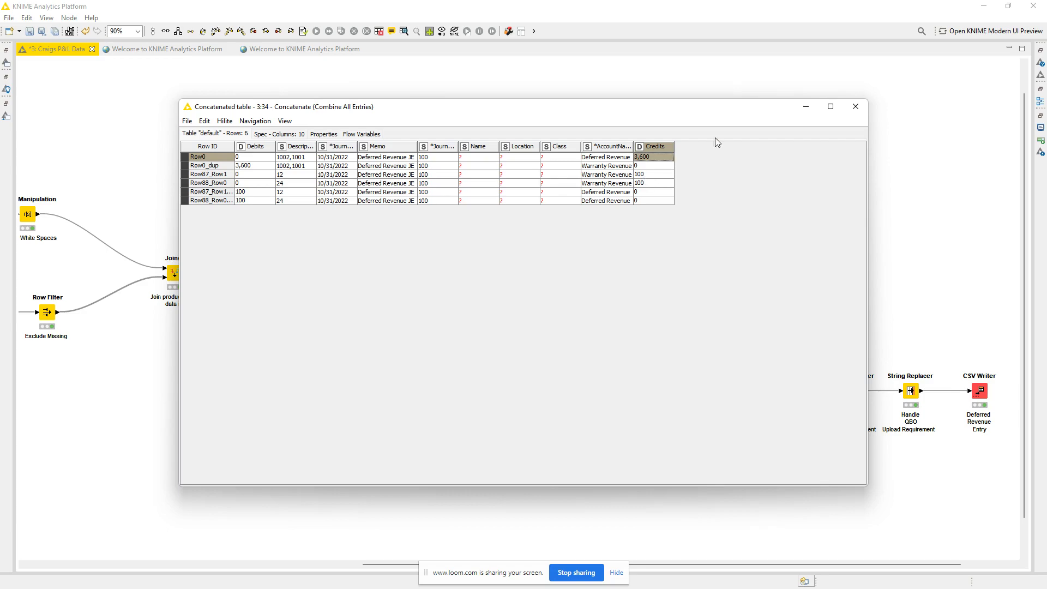
click(855, 106)
Step: Reopen the Combine All Entries table to check the order of its columns, then close it
scroll(601, 320, down, 2)
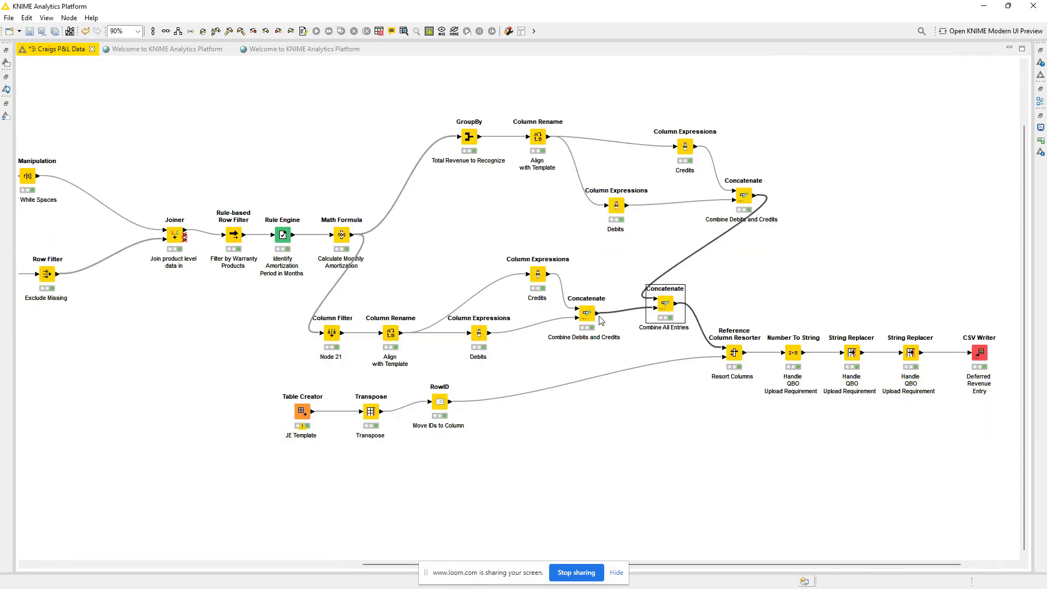
click(499, 456)
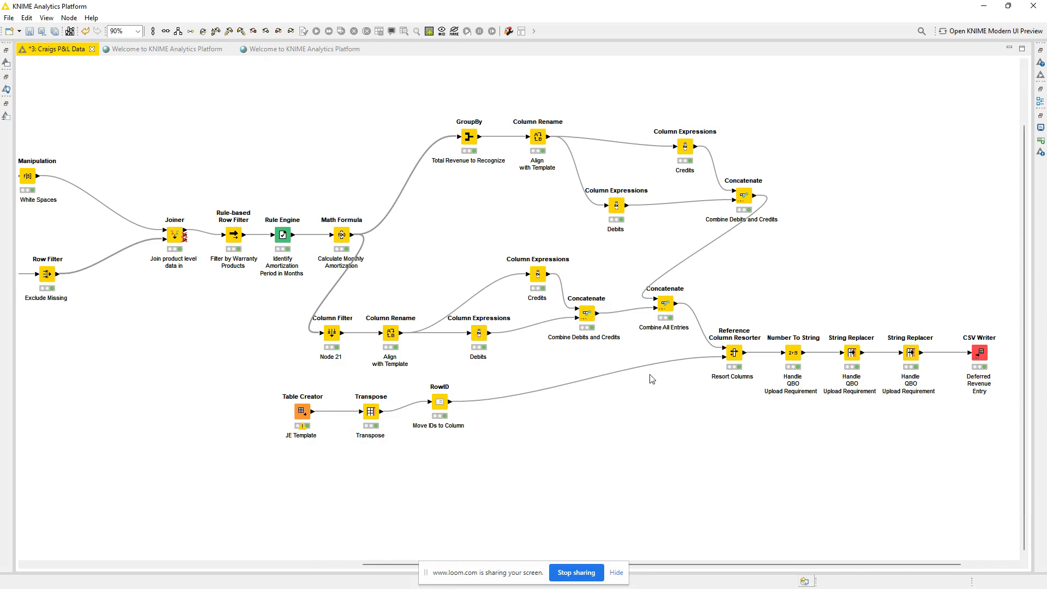
click(671, 311)
right_click(671, 312)
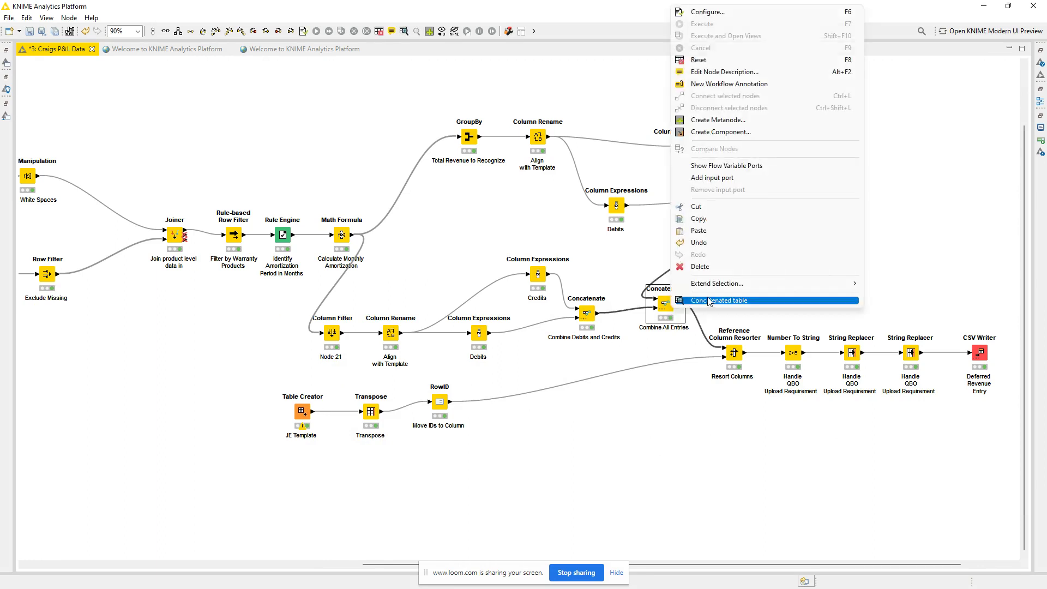
click(711, 303)
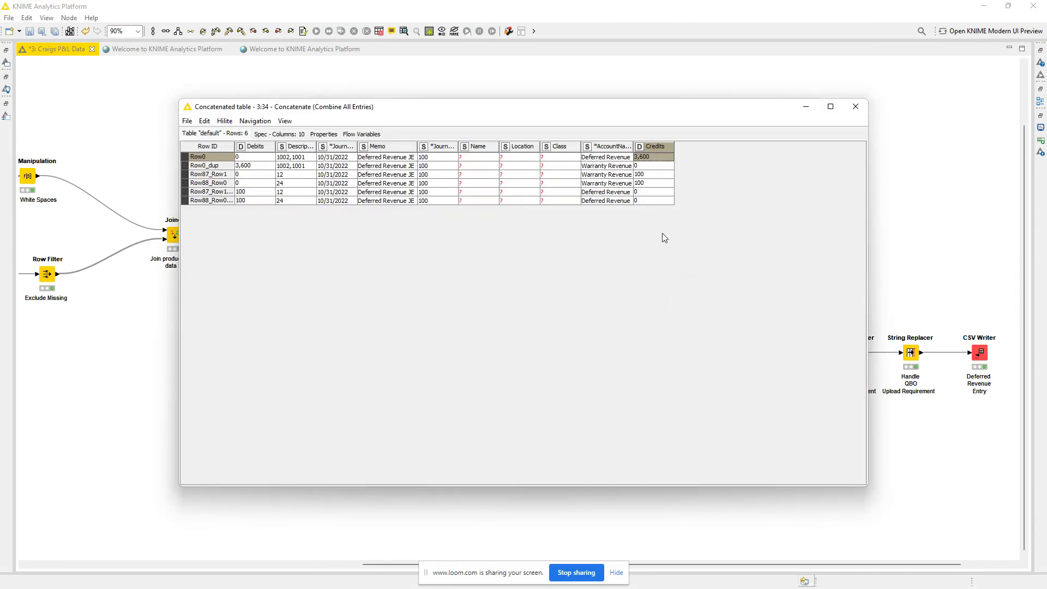
click(855, 106)
Step: Review the column headers in the JE Template table and their list in the RowID node's processed data
double_click(302, 408)
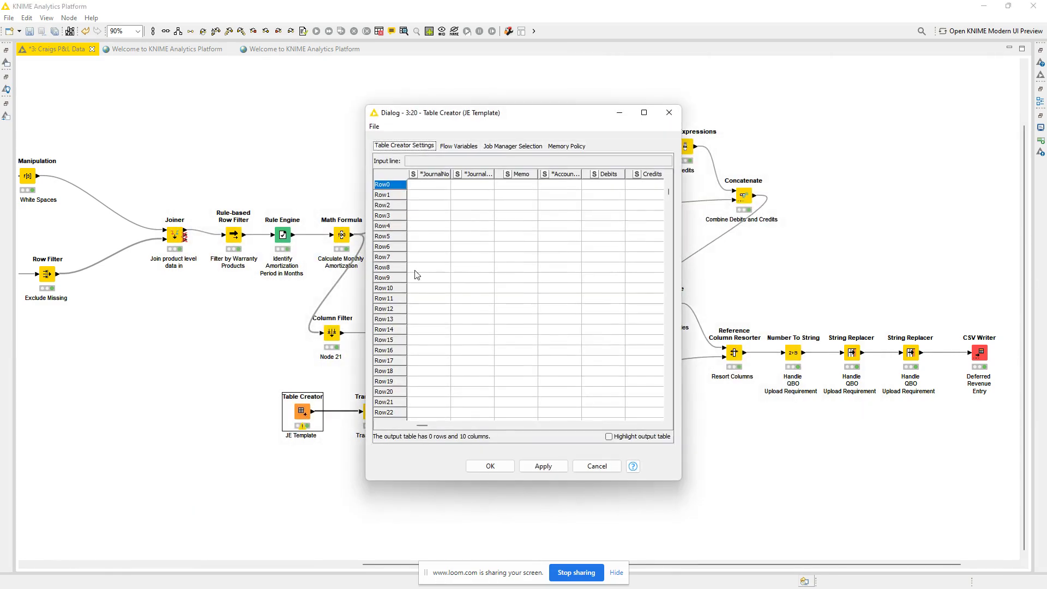
click(669, 113)
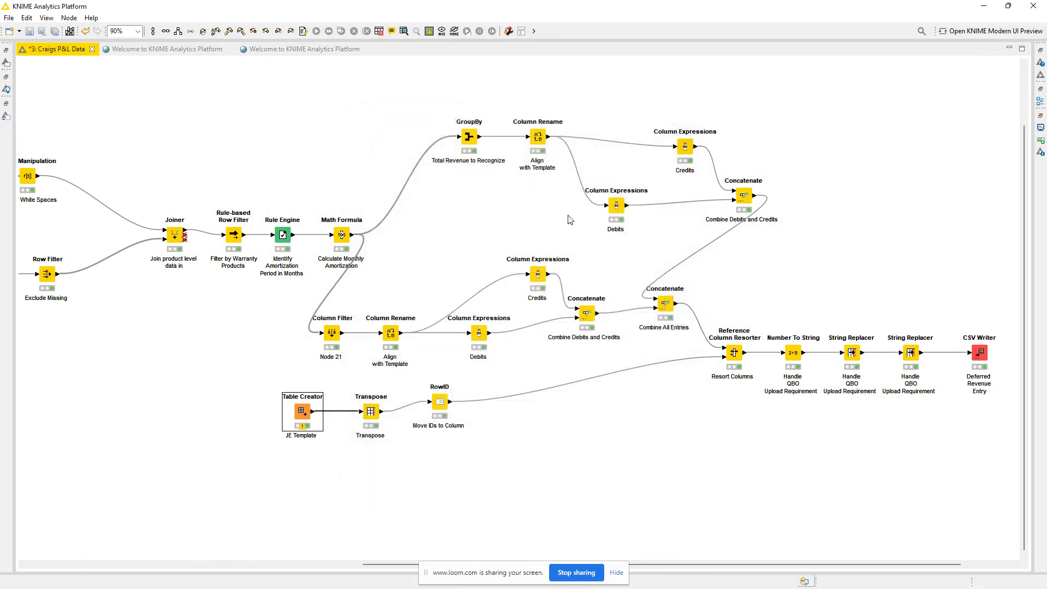
right_click(443, 407)
click(467, 392)
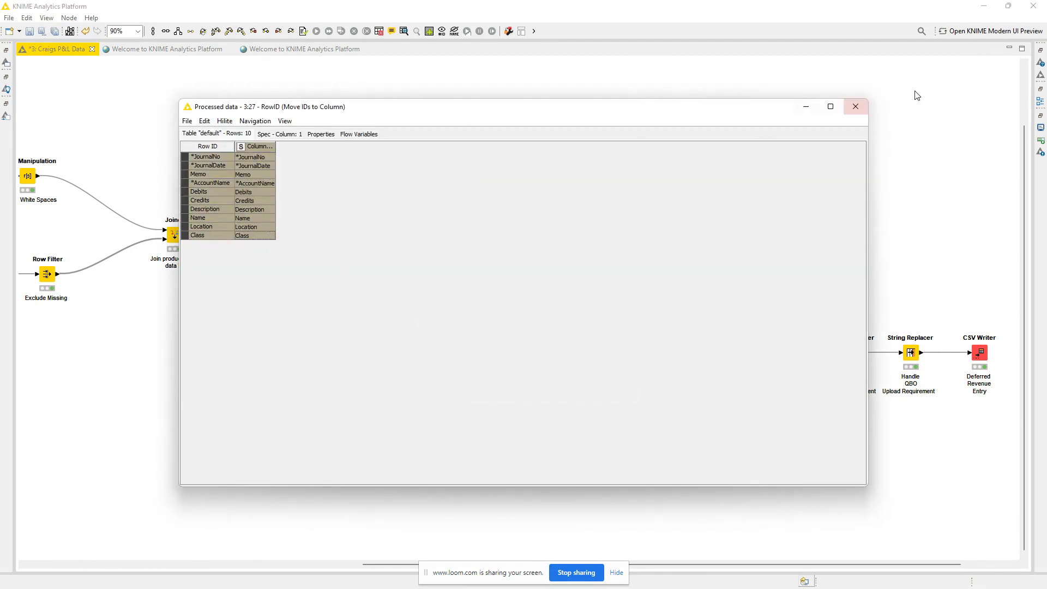
click(856, 106)
Step: Compare the column order of the Combine All Entries table with the Reference Column Resorter's output data
click(735, 354)
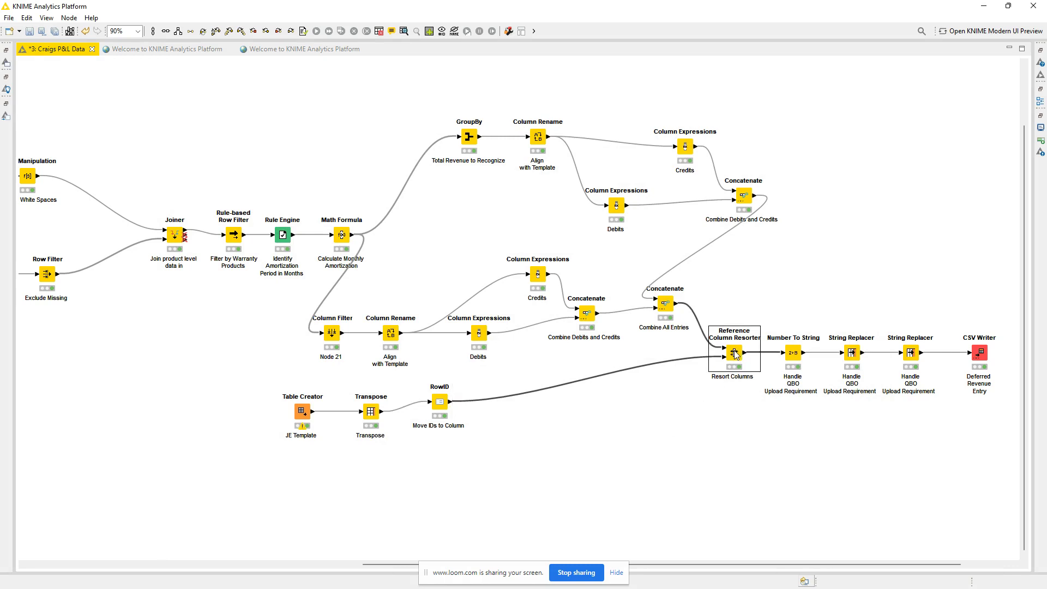
right_click(735, 354)
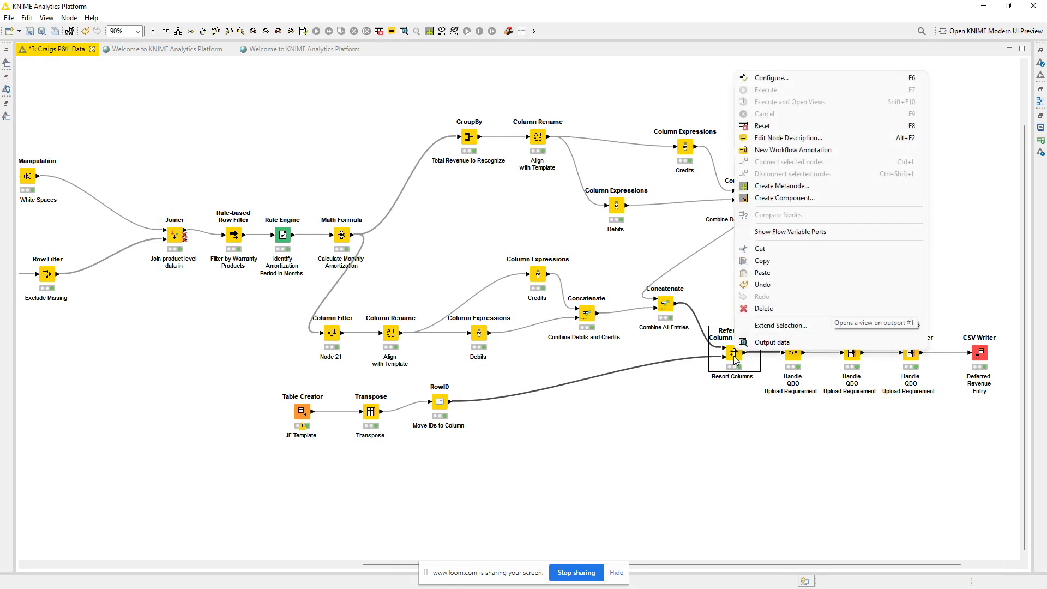
right_click(678, 314)
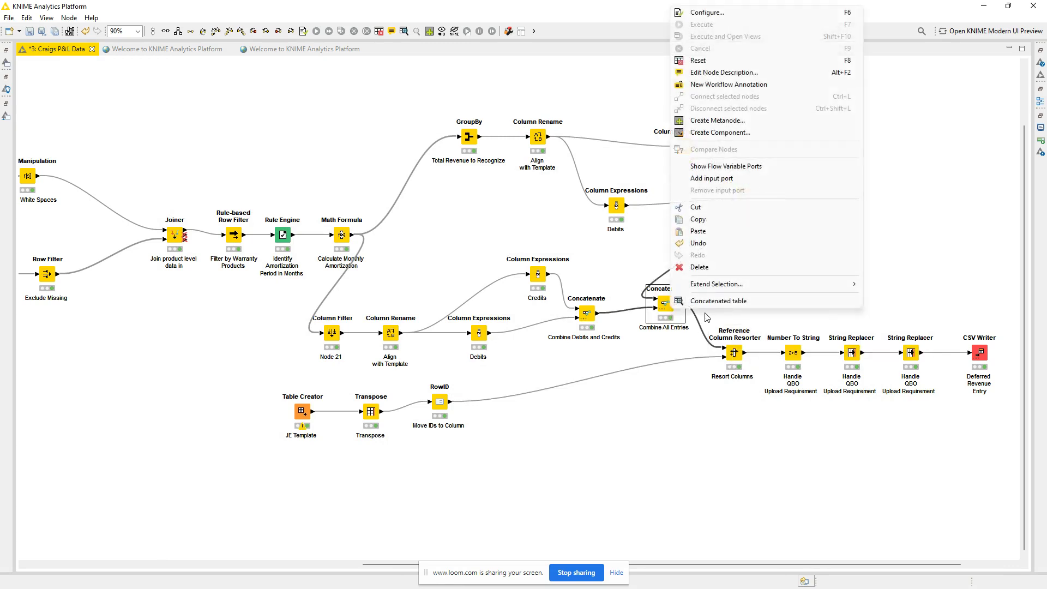
click(703, 302)
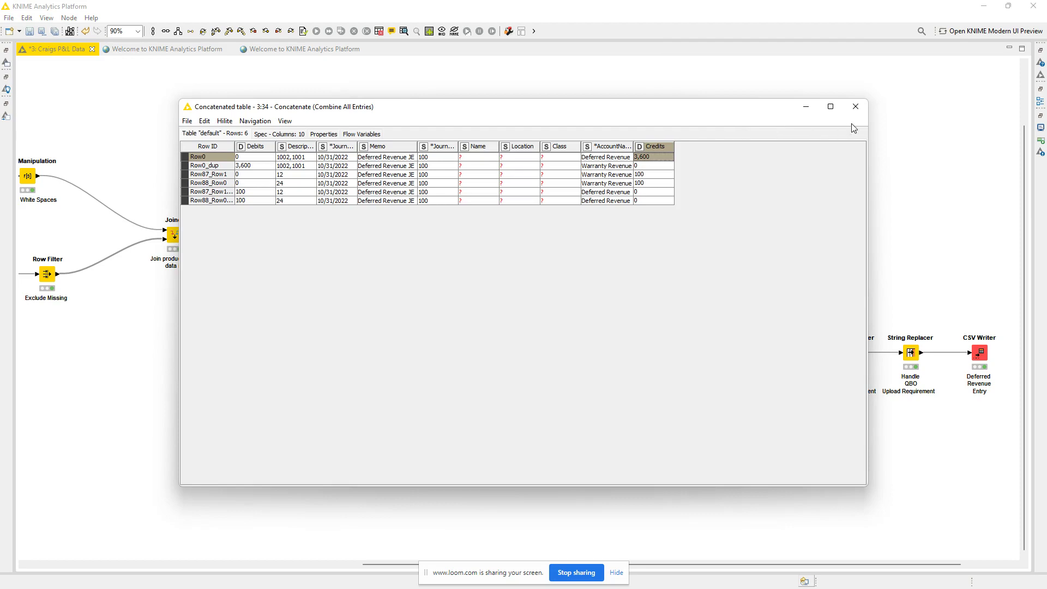
click(855, 106)
click(736, 350)
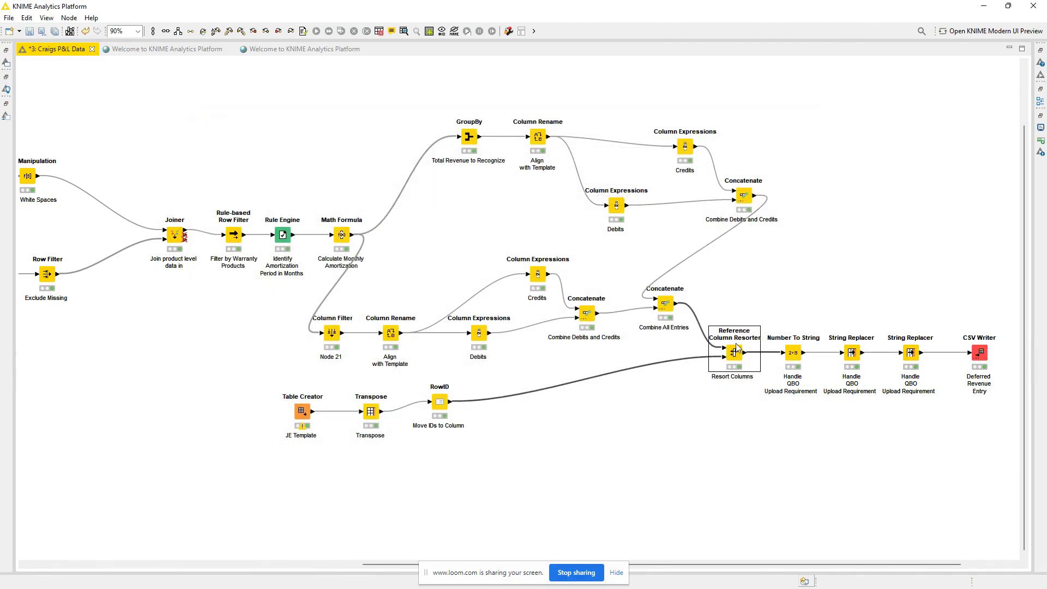
right_click(739, 354)
click(763, 342)
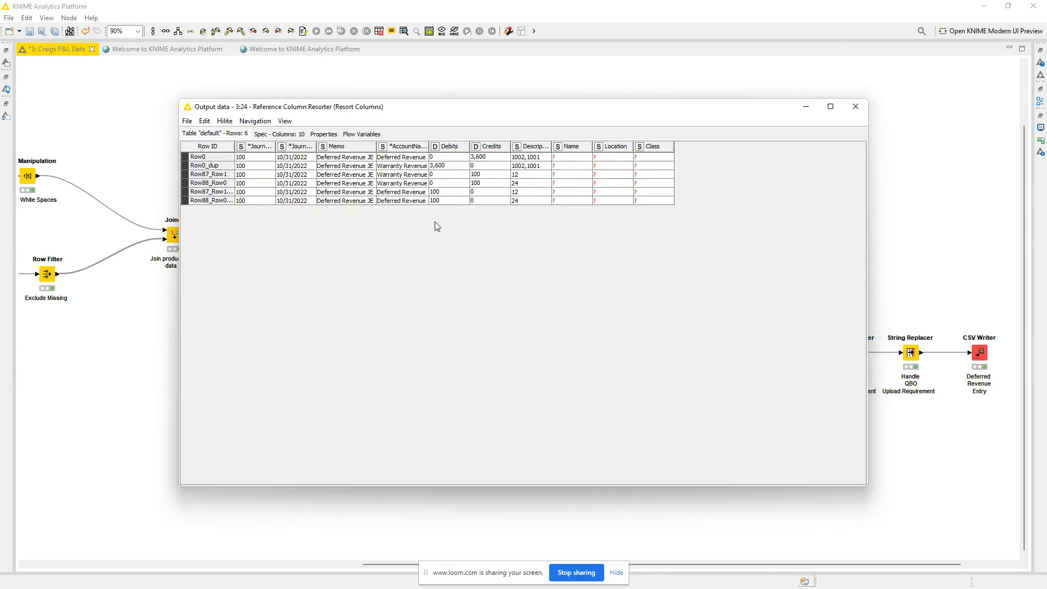
click(855, 107)
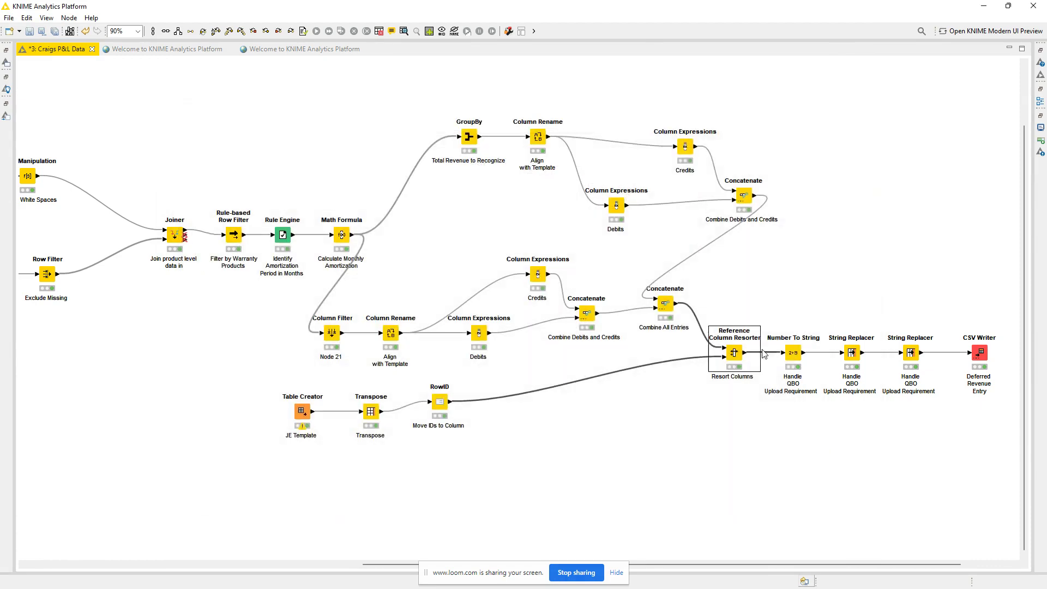
Step: Review the Number To String node's included columns and check the Debits and Credits values in its transformed table
double_click(790, 353)
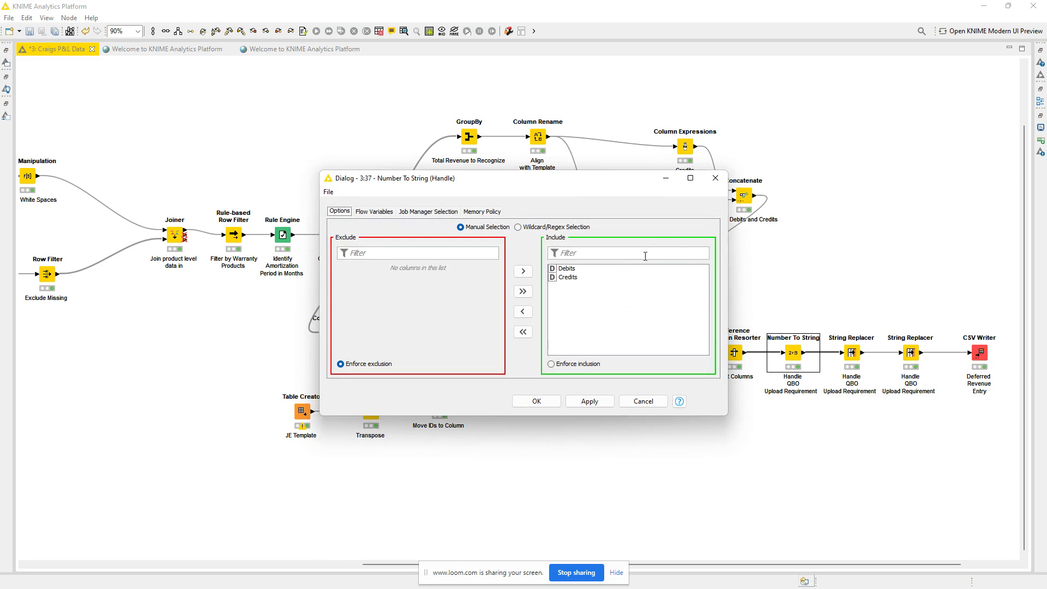
click(715, 178)
right_click(796, 365)
click(807, 351)
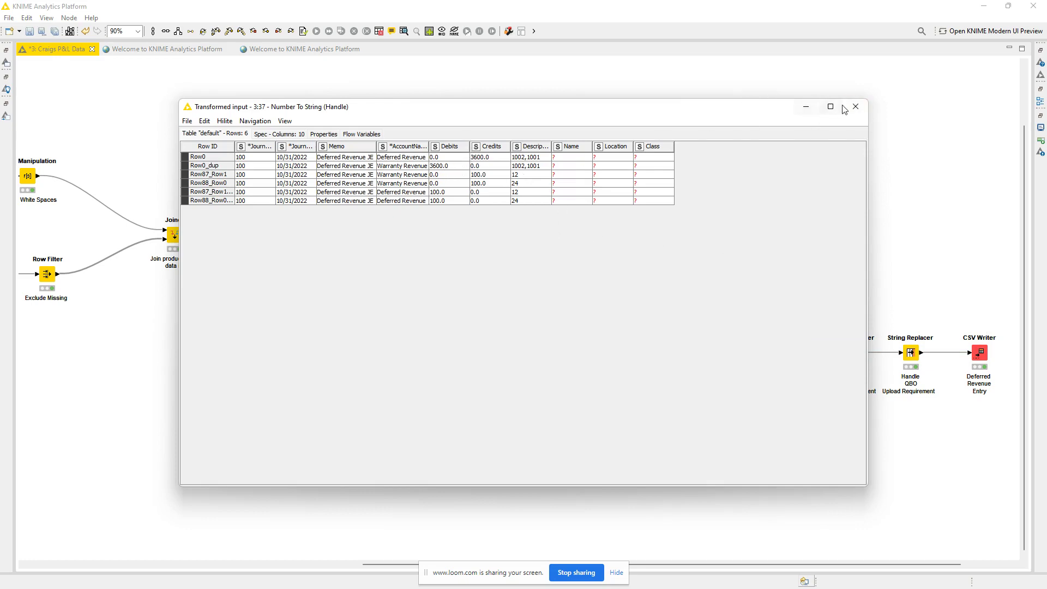
click(855, 107)
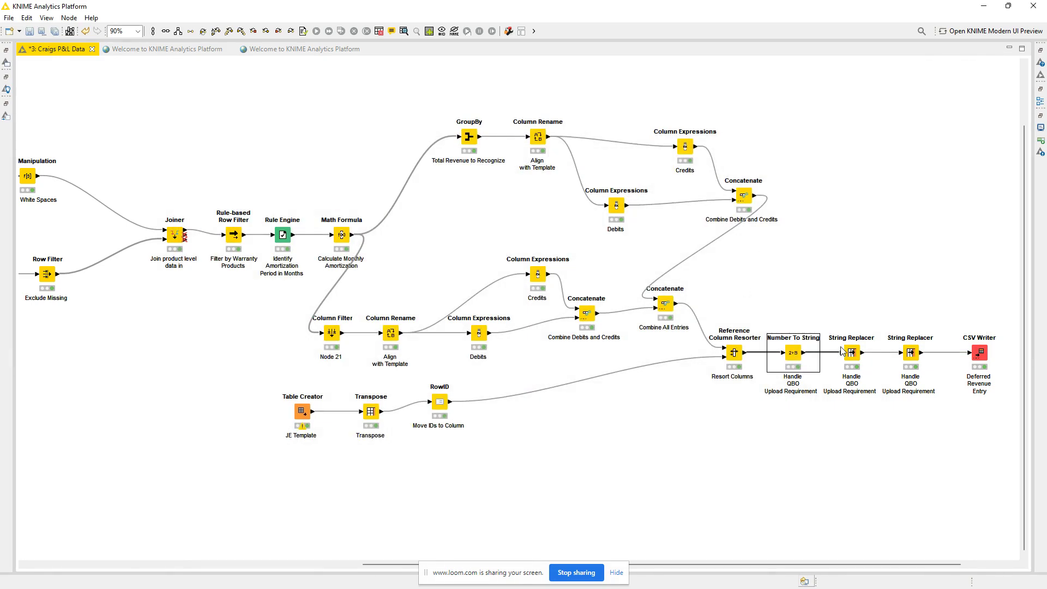
Step: Review the first String Replacer's target column, pattern and replacement text, then close its settings without changes
click(854, 352)
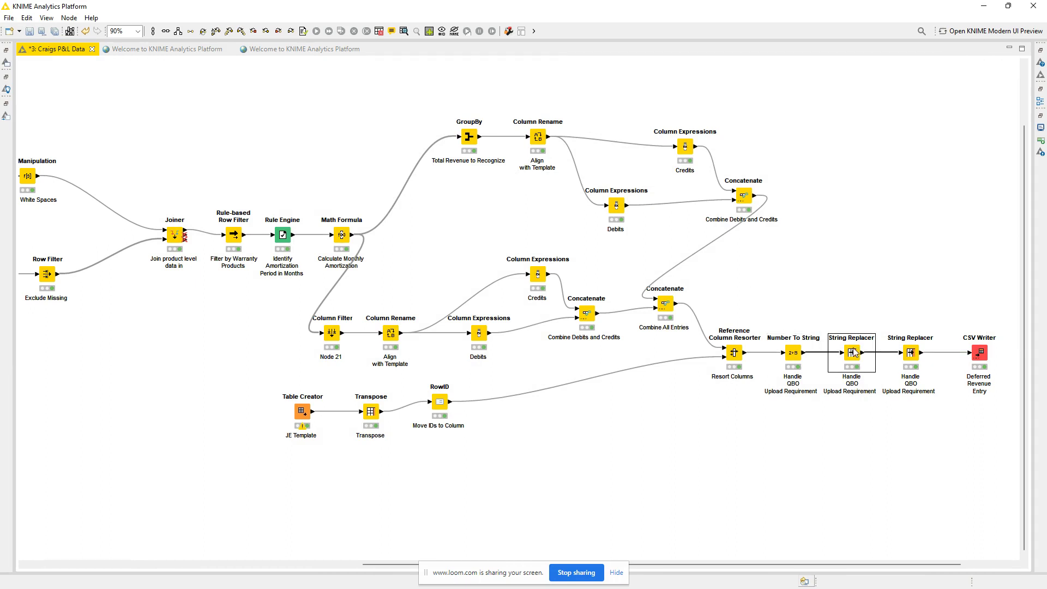
double_click(854, 352)
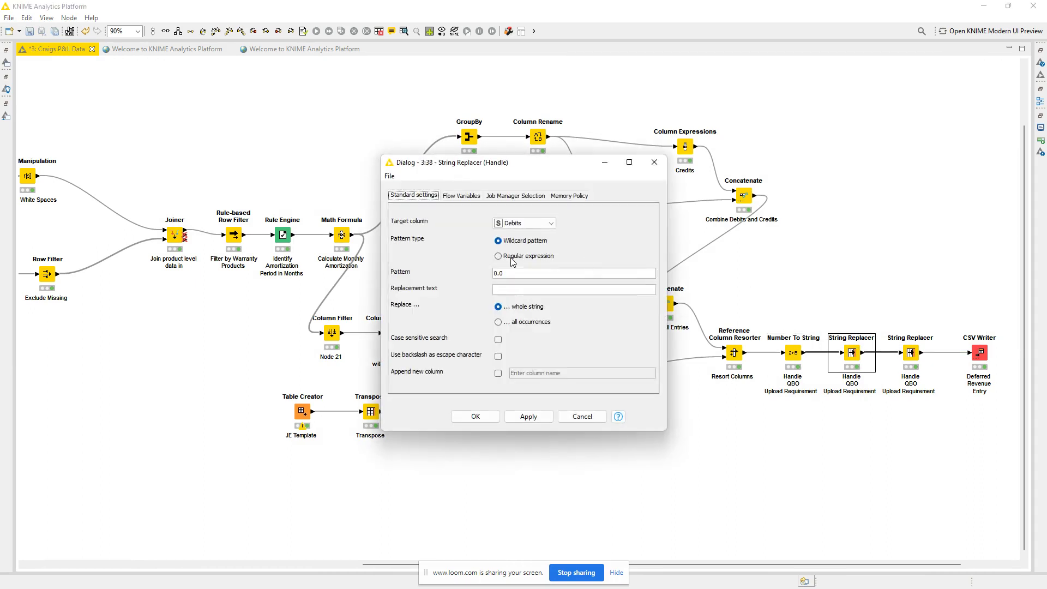
click(556, 275)
click(654, 161)
Step: Review the second String Replacer's target column, pattern and replacement text, and check the Debits and Credits in its output table
click(911, 353)
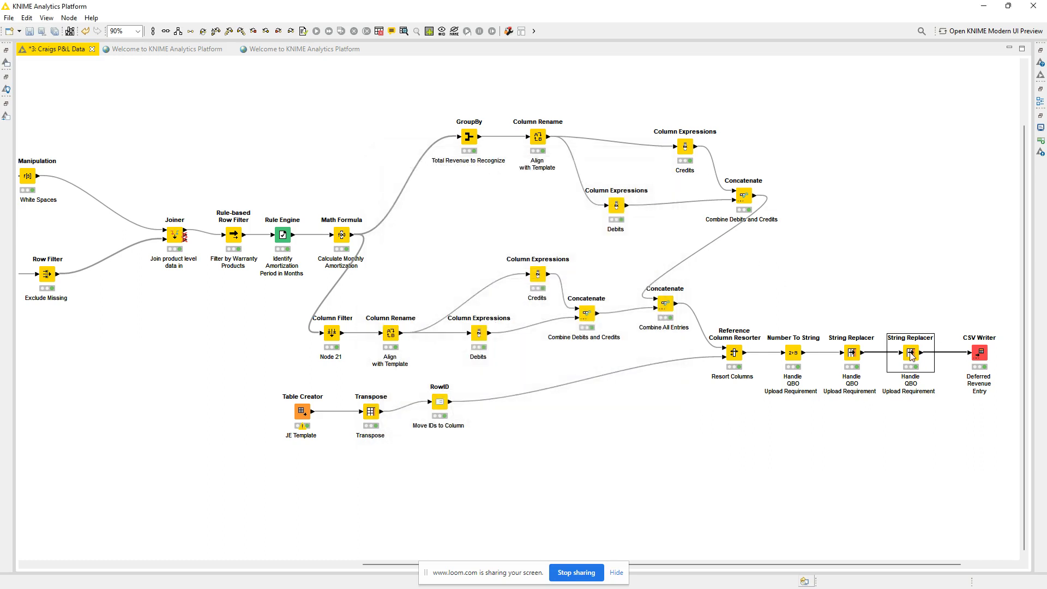
double_click(910, 353)
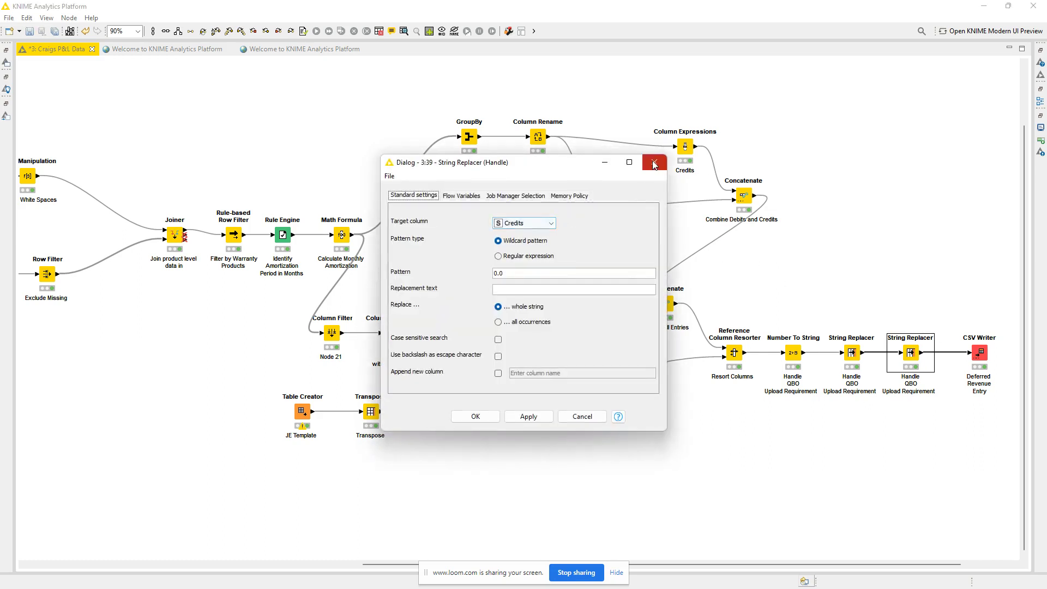
click(654, 162)
right_click(911, 353)
click(907, 347)
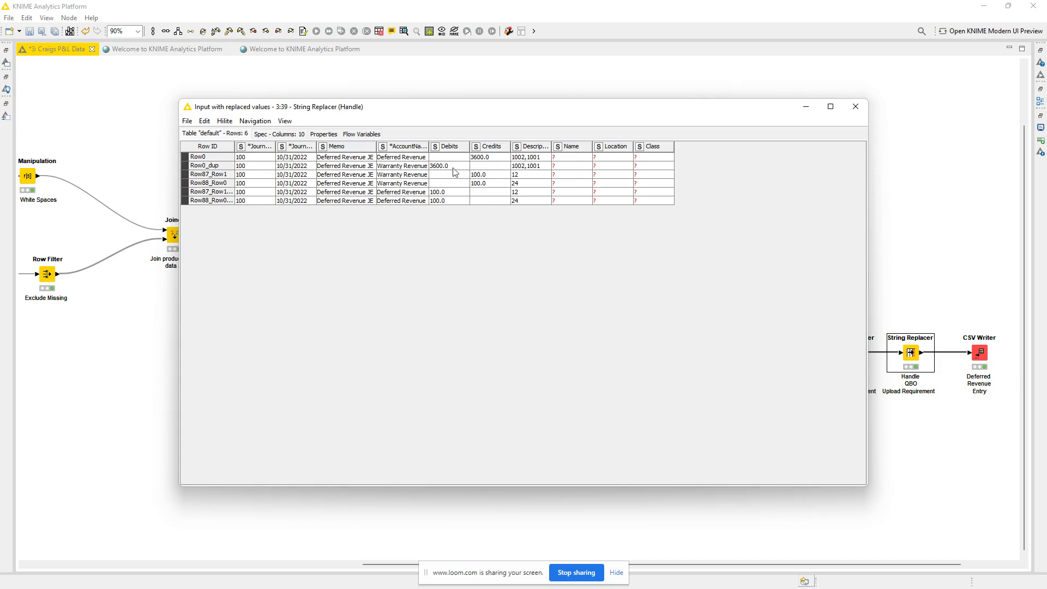
click(855, 106)
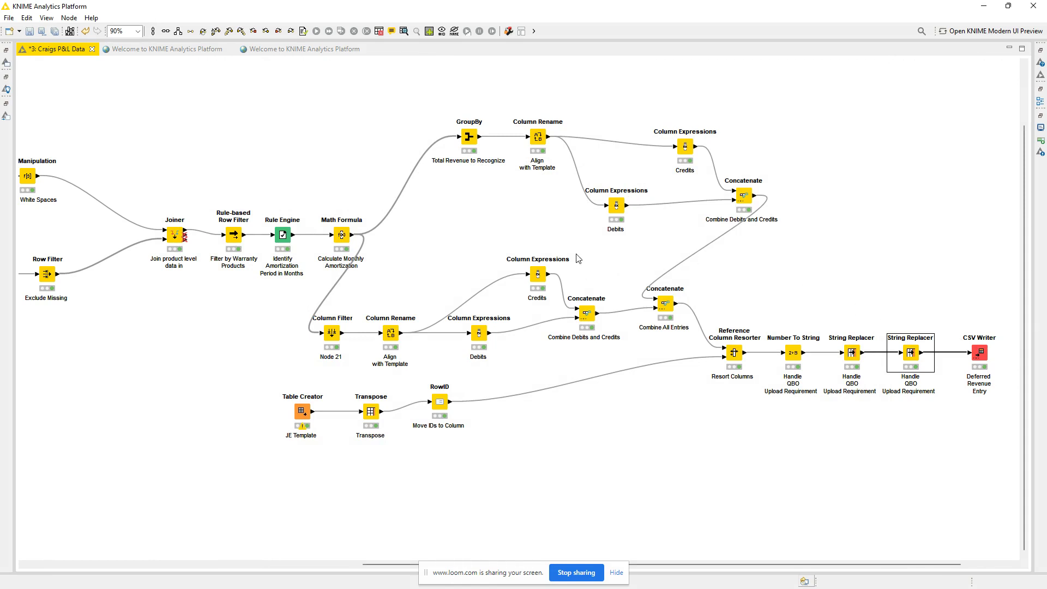
Step: Reset the Rule-based Row Filter node along with all its downstream nodes
right_click(980, 351)
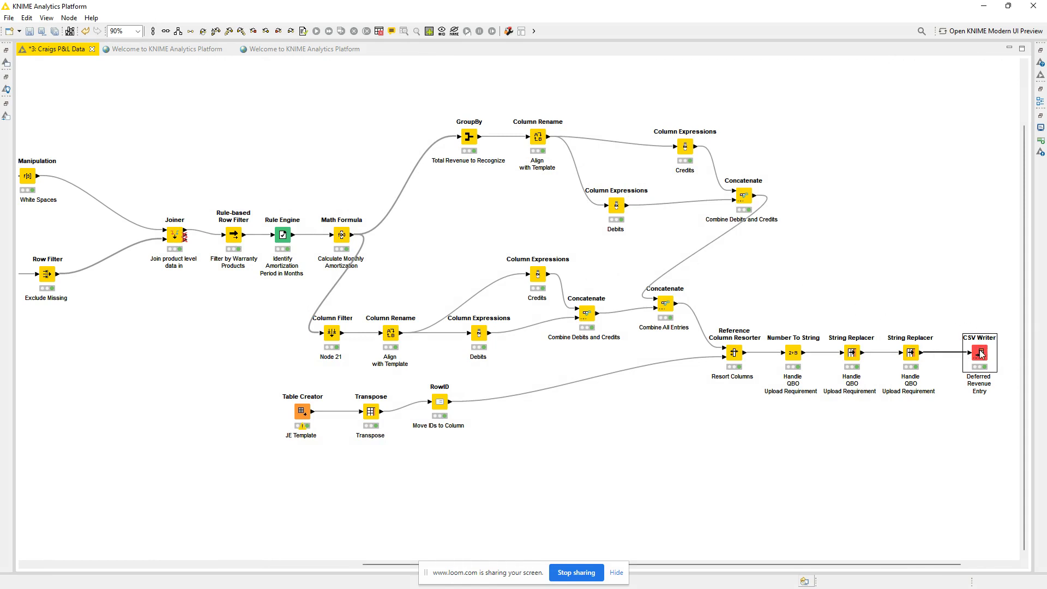
click(309, 242)
right_click(237, 236)
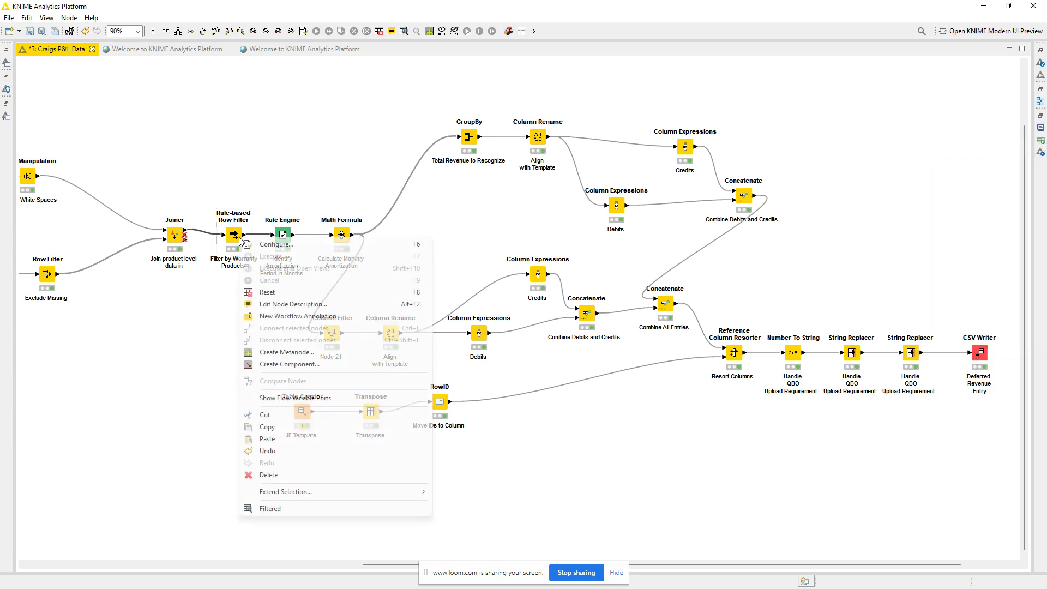
click(267, 293)
click(573, 312)
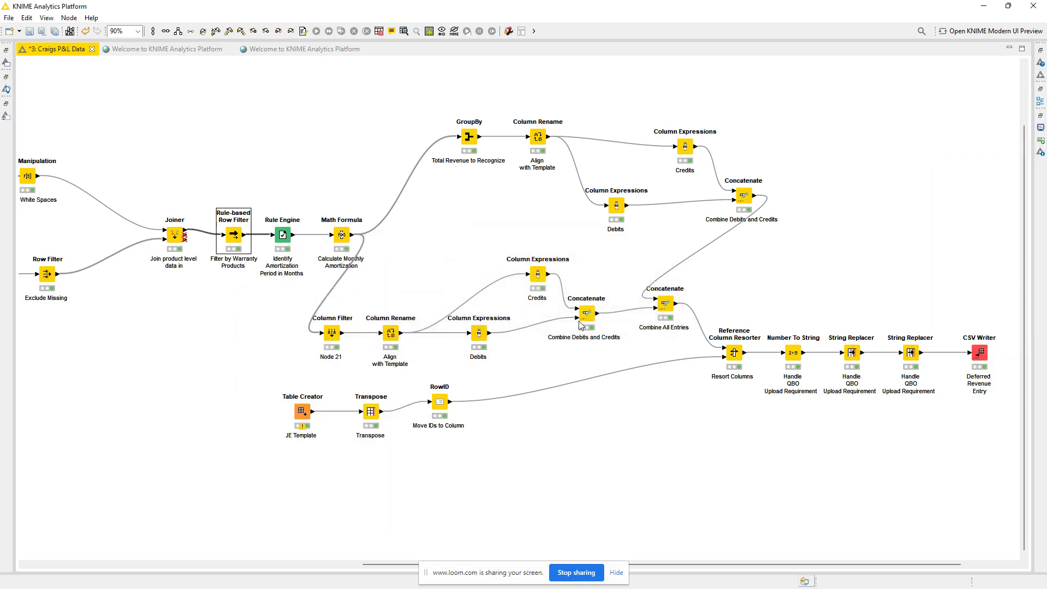
Step: Check the CSV Writer's output file path and overwrite option, then execute the node to write Deferred Revenue JE.csv
click(980, 354)
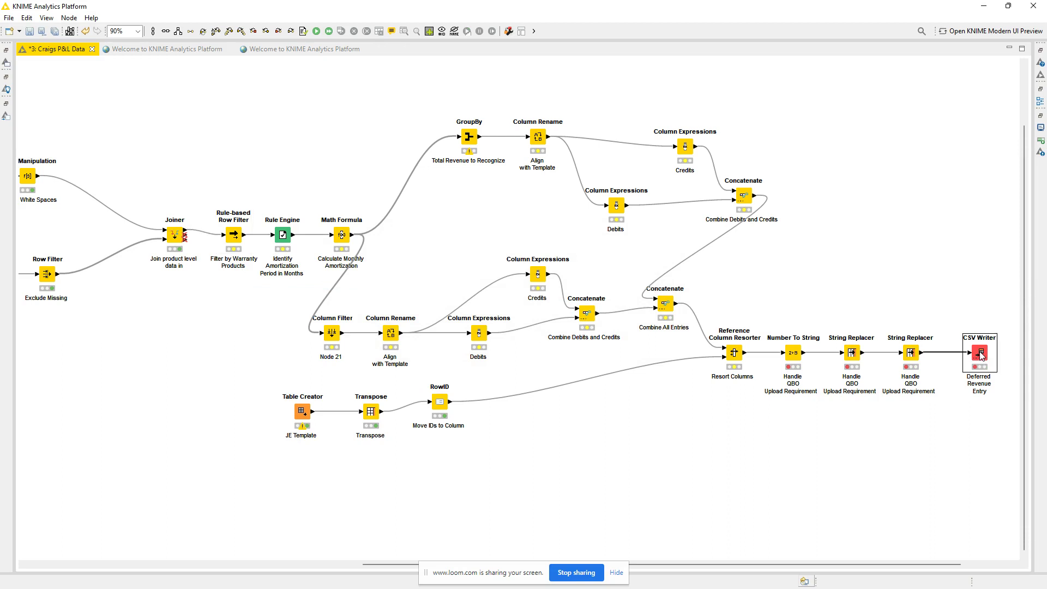
double_click(980, 354)
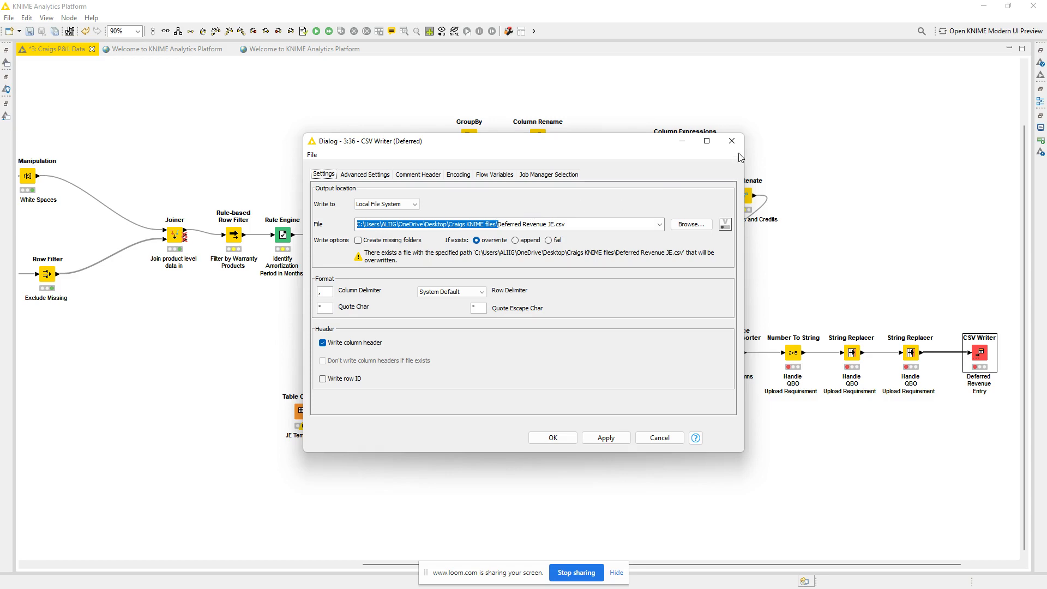
click(732, 140)
right_click(980, 357)
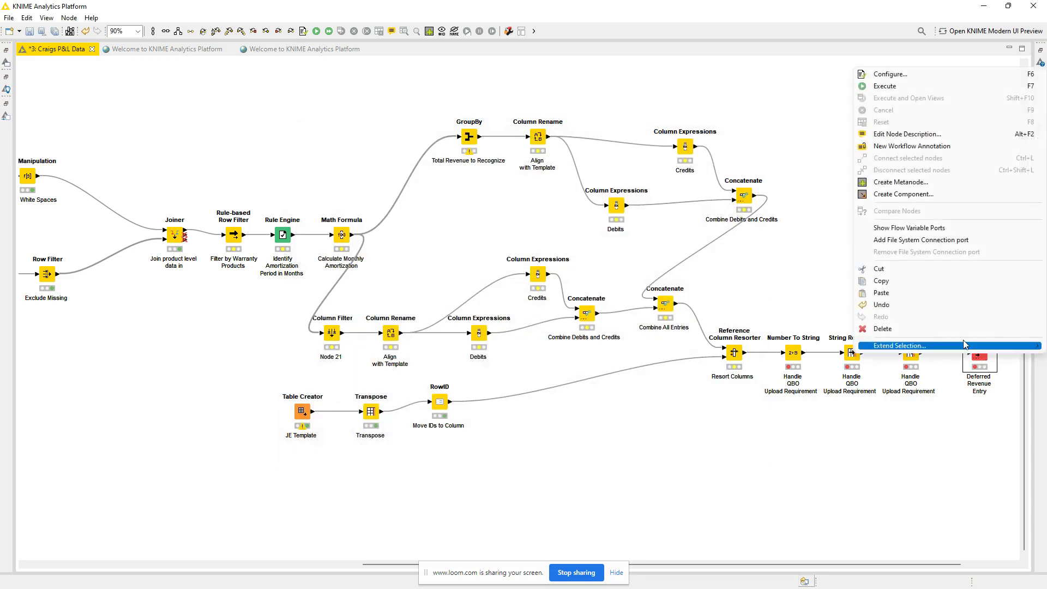
click(867, 87)
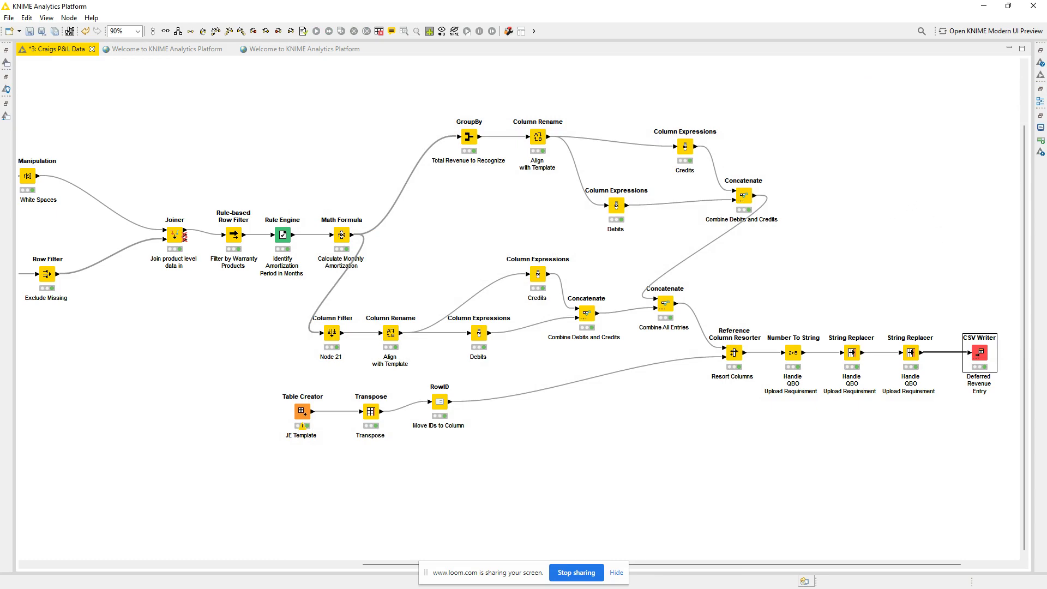
Step: Switch to QuickBooks Online and open the data import for Journal Entries
key(alt+Tab)
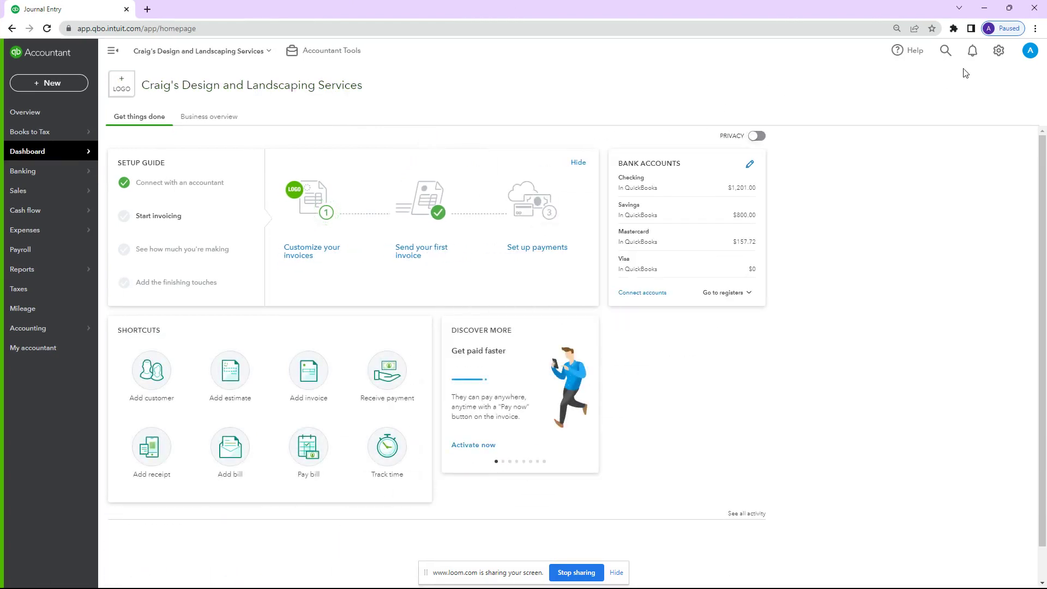
click(998, 50)
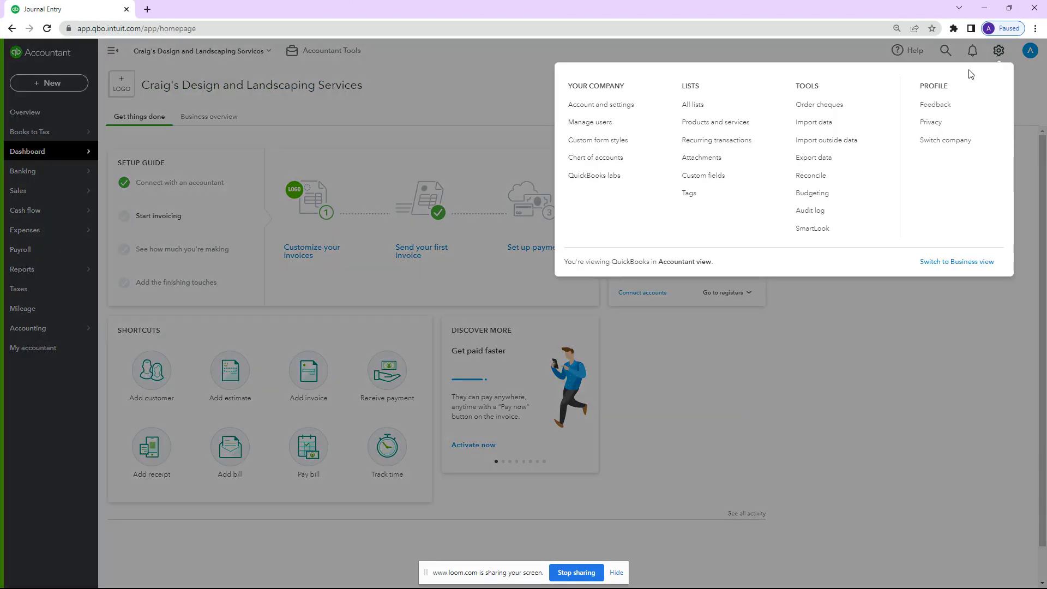
click(854, 127)
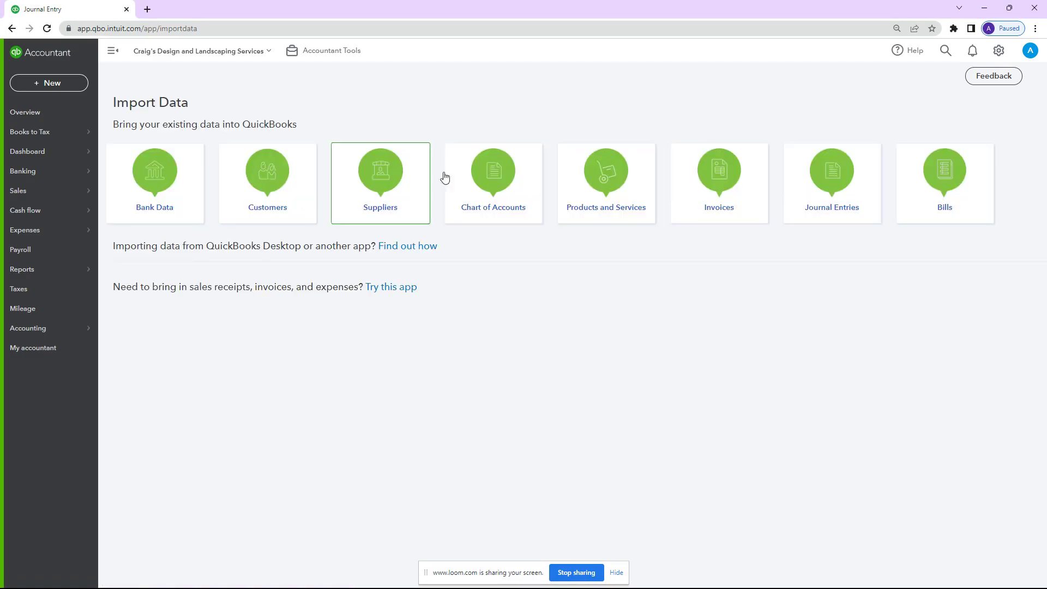
click(790, 202)
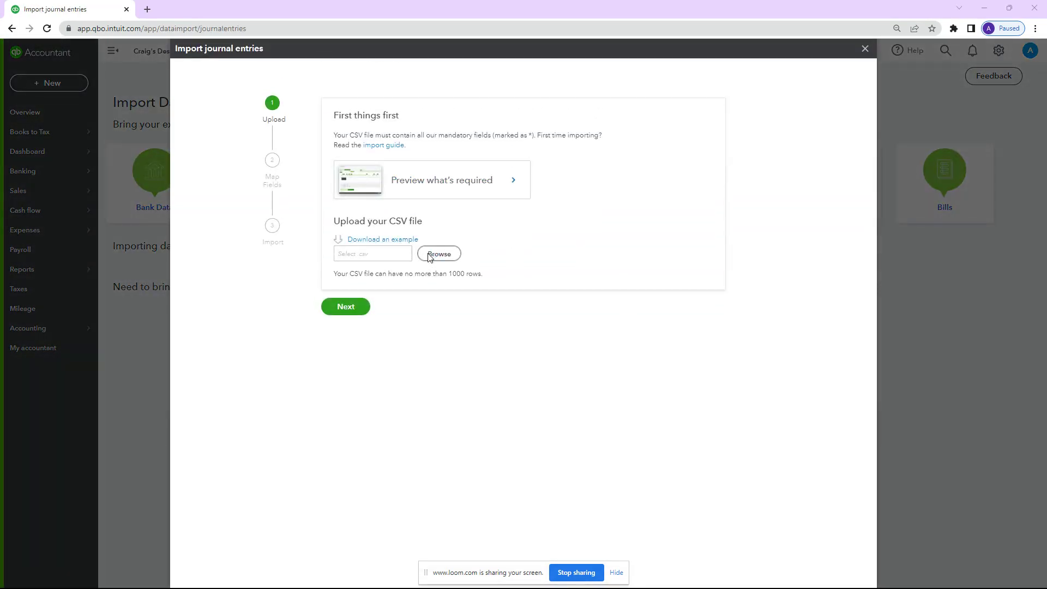
Step: Upload Deferred Revenue JE.csv as the journal entry import file and proceed to the field mapping
click(430, 254)
double_click(299, 96)
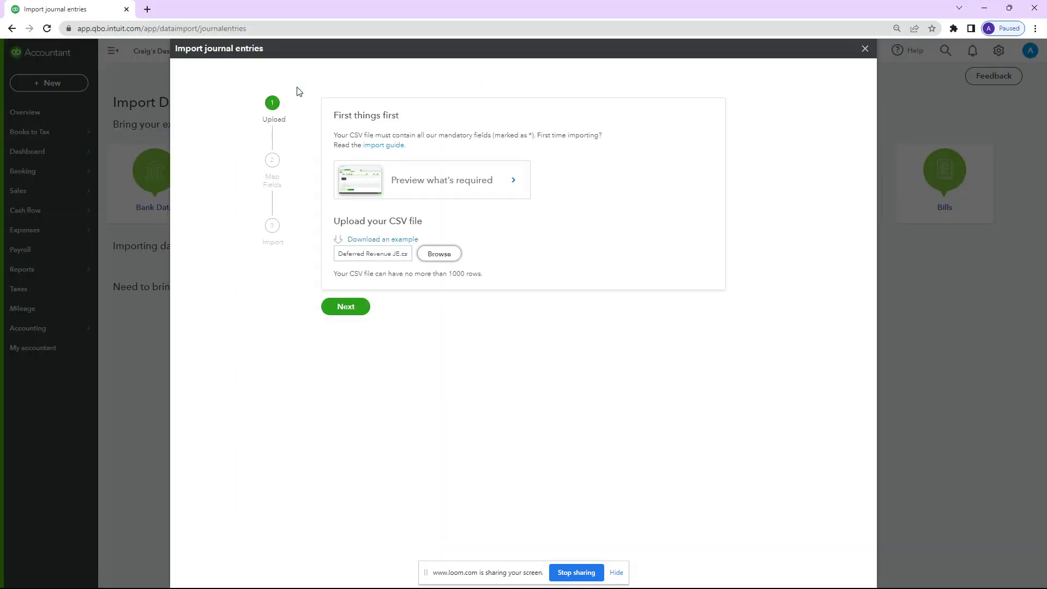
click(355, 308)
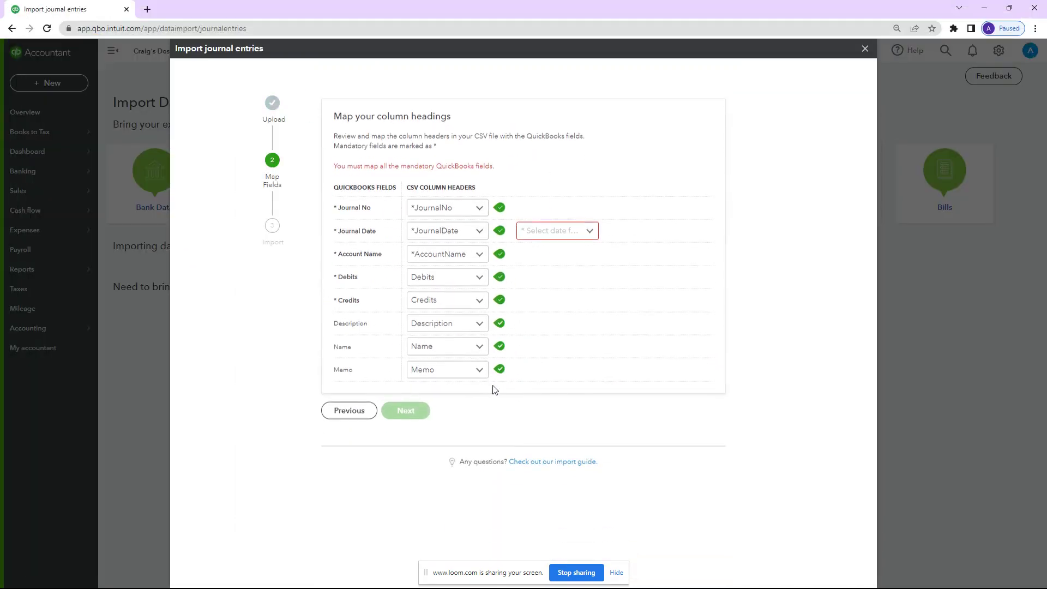
Step: Map the Journal Date field to *JournalDate with the date format M/D/YYYY
click(462, 238)
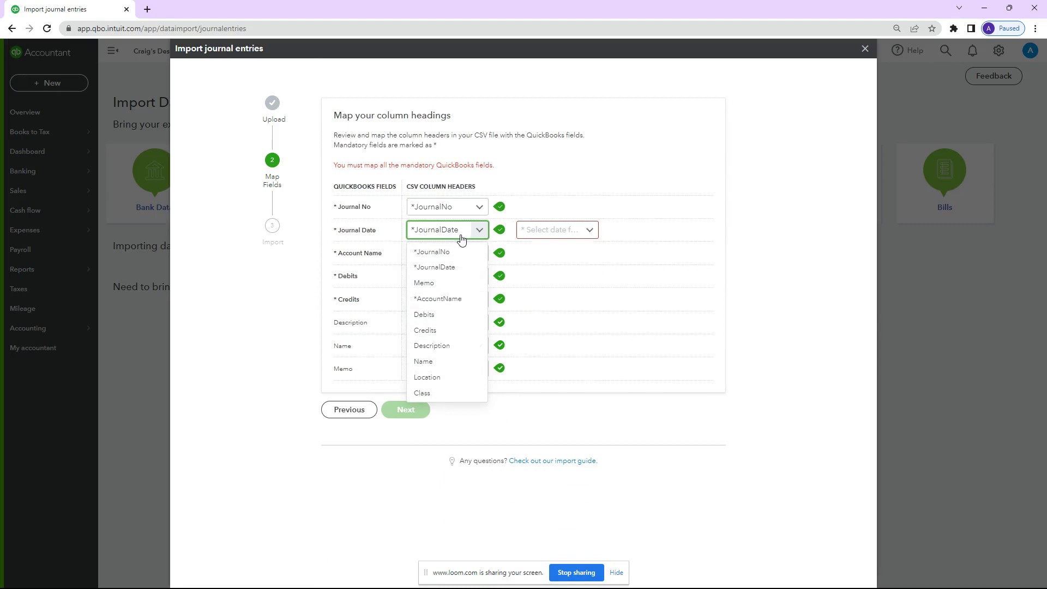
click(456, 268)
click(535, 230)
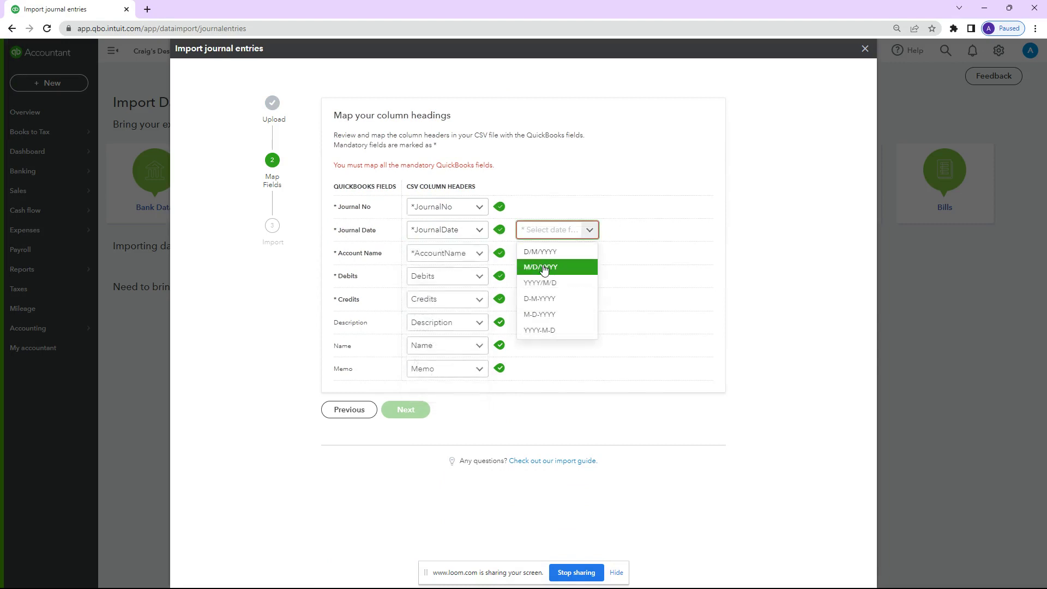
click(543, 267)
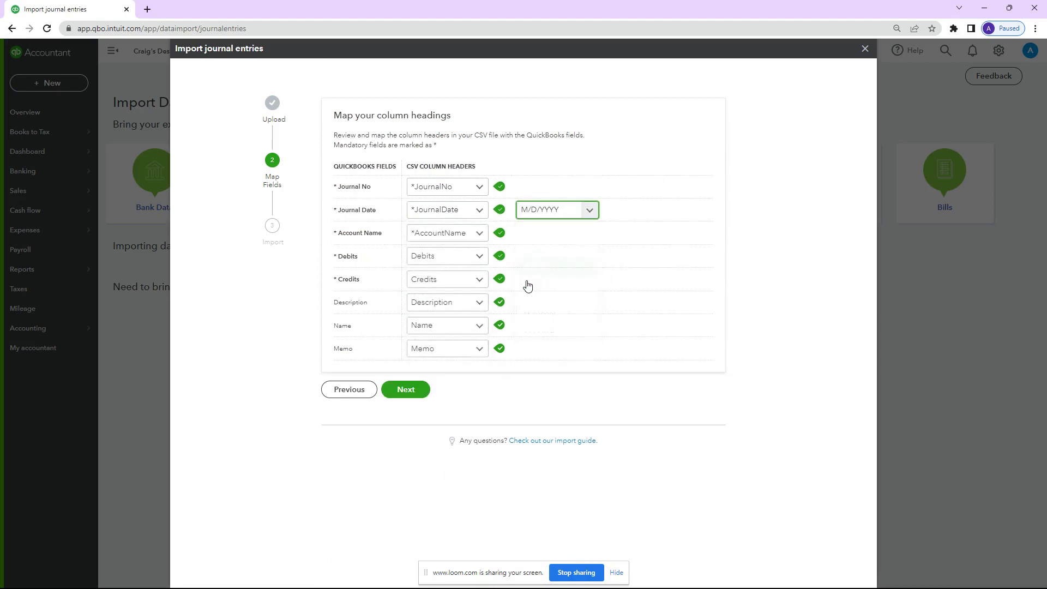
Step: Accept the column mapping, run the journal entry import and open the list of journal entries
click(404, 395)
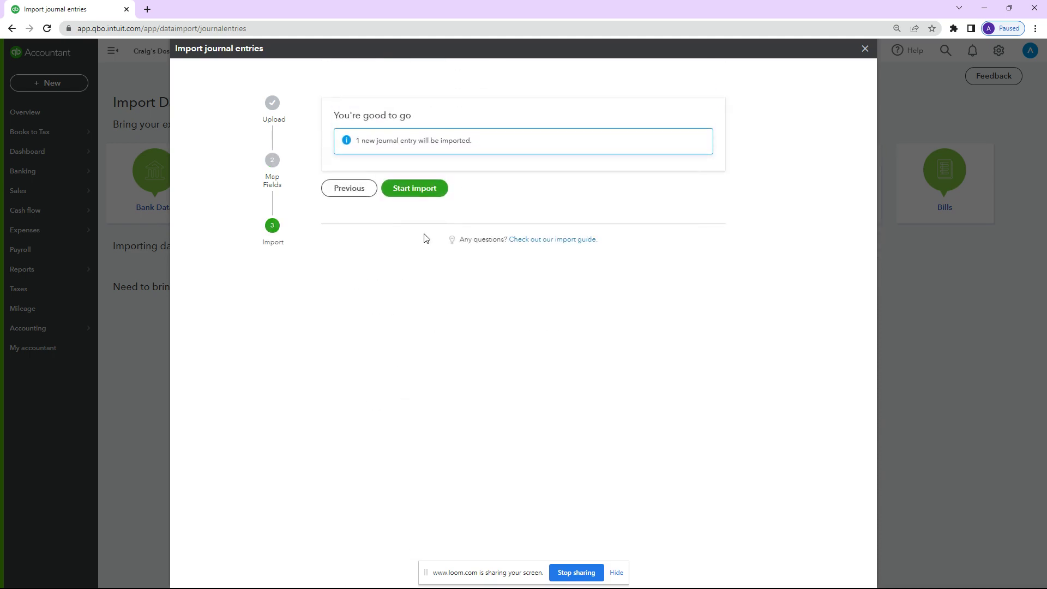
click(414, 188)
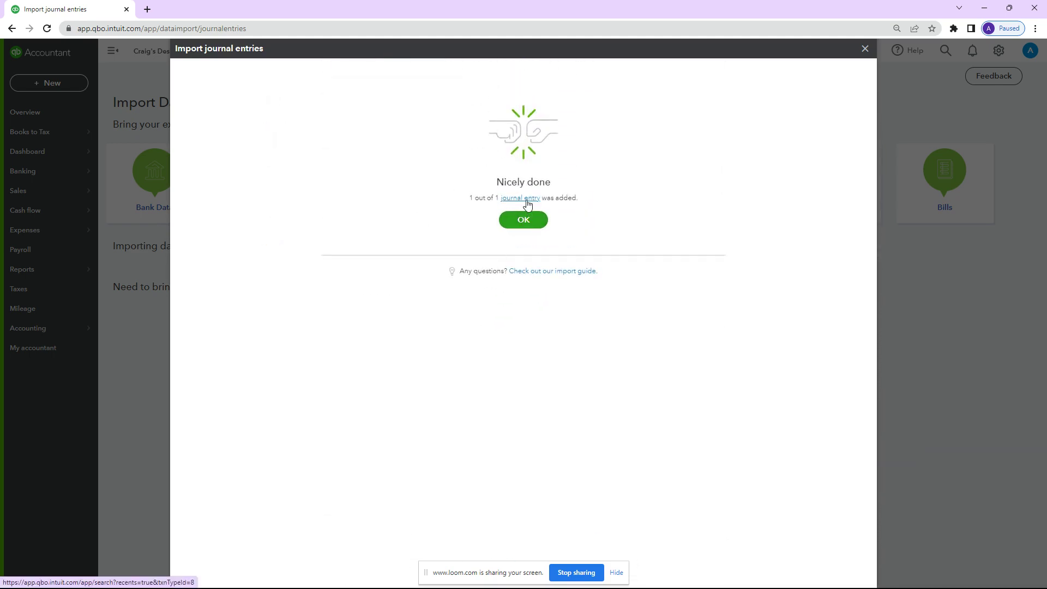
click(520, 198)
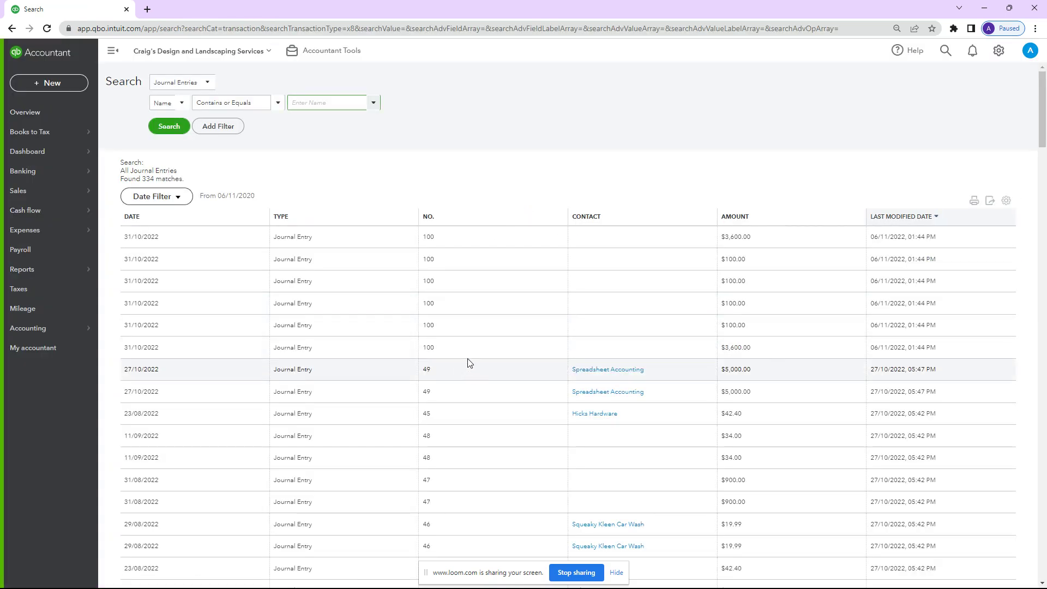